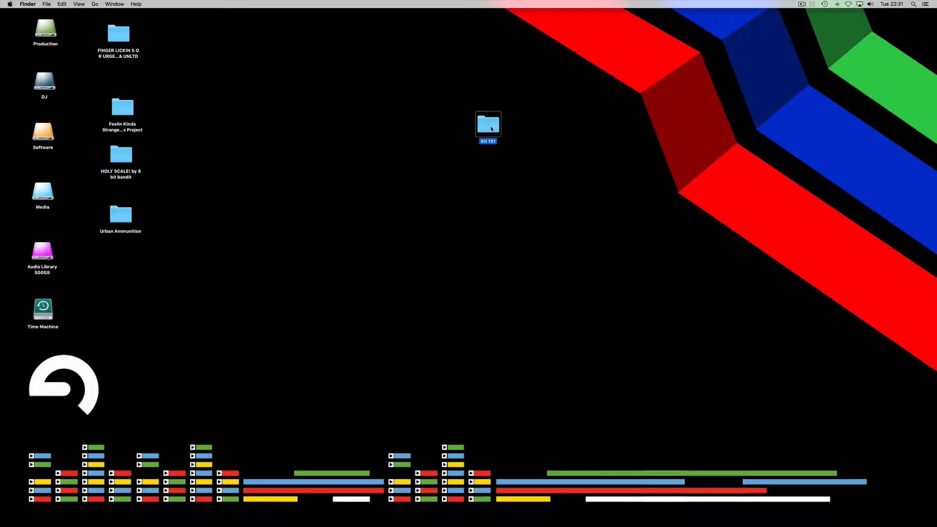
- Open the SH 101 folder on the desktop and preview its five WAV samples with Quick Look
{"action": "double_click", "coordinate": [490, 128]}
{"action": "left_click", "coordinate": [434, 132]}
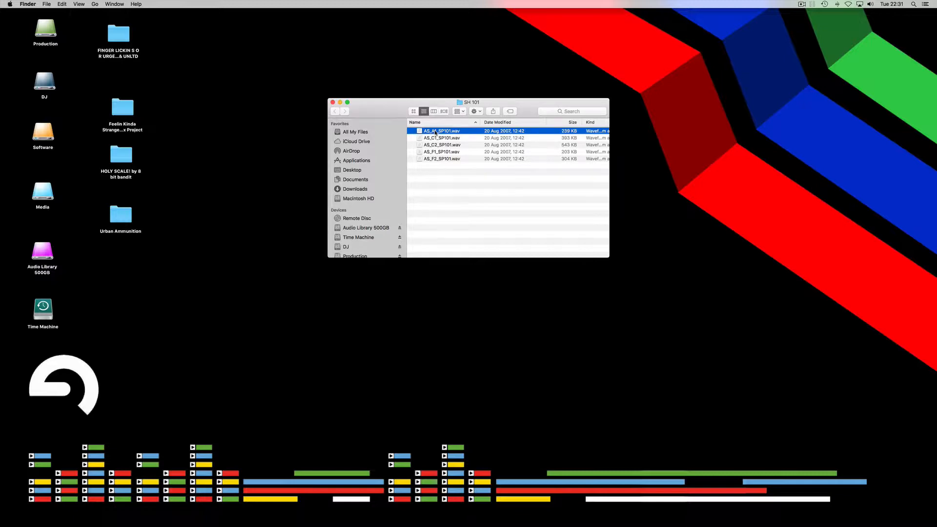
{"action": "key", "text": "space"}
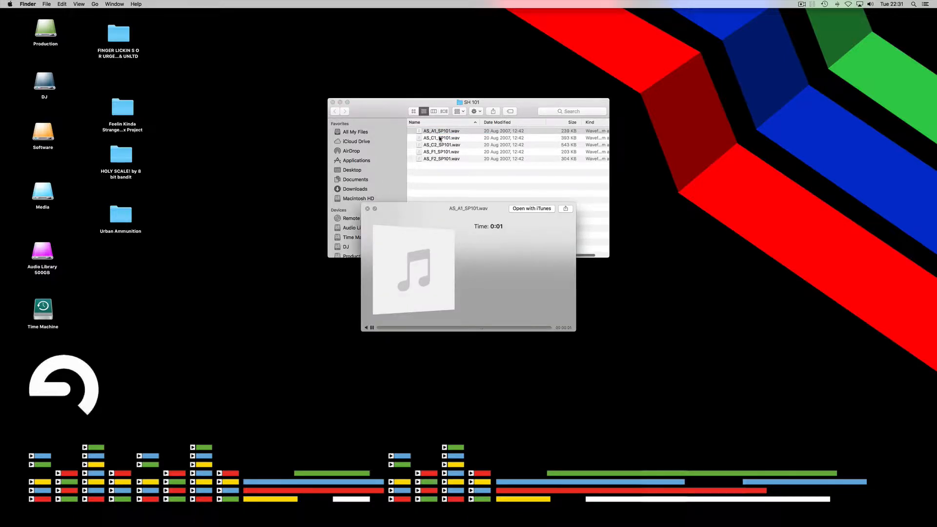
{"action": "left_click", "coordinate": [440, 139]}
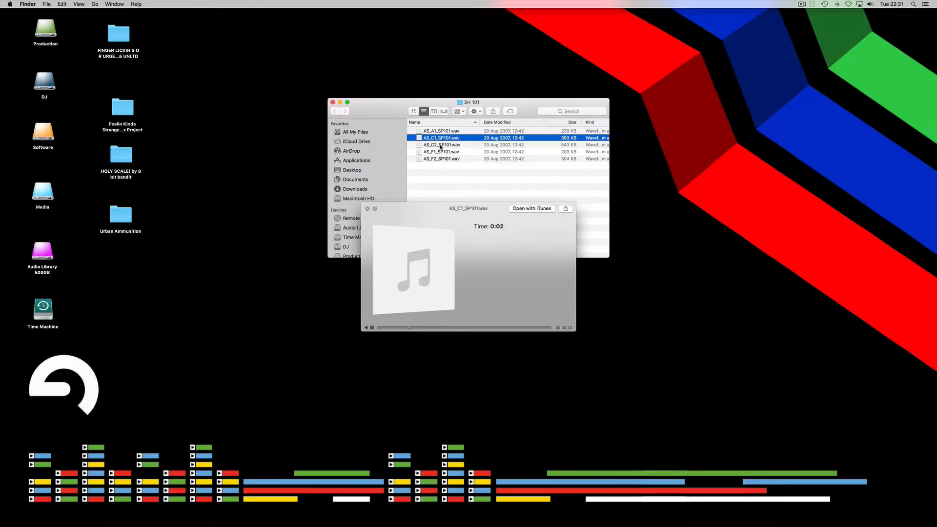
{"action": "left_click", "coordinate": [440, 145]}
{"action": "left_click", "coordinate": [441, 152]}
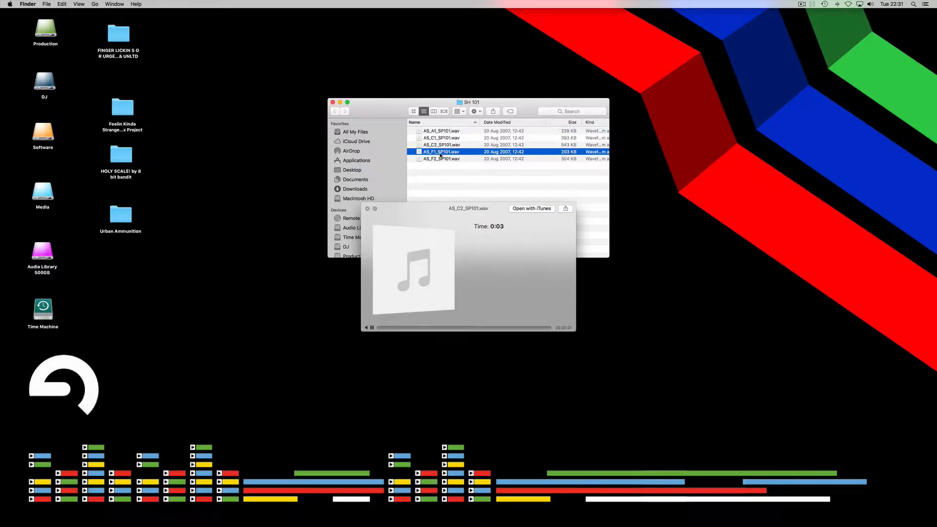
{"action": "left_click", "coordinate": [442, 159]}
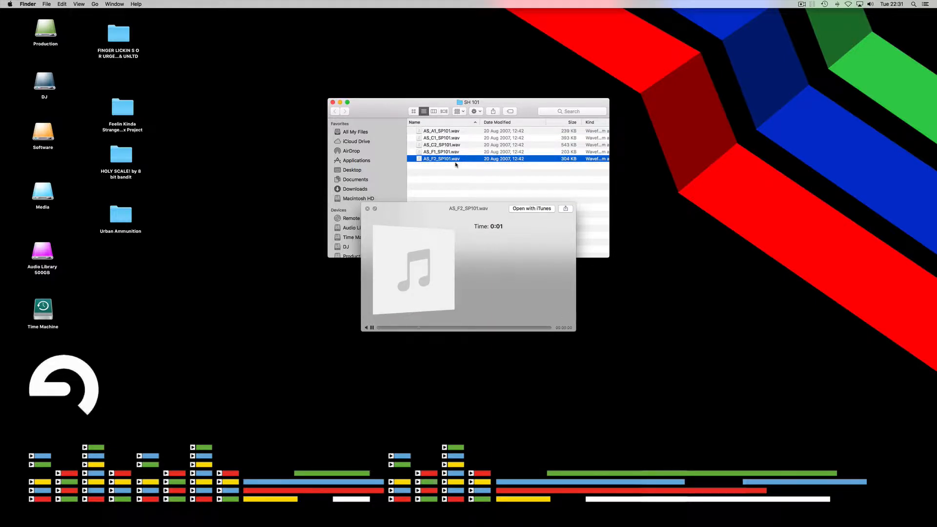
{"action": "key", "text": "space"}
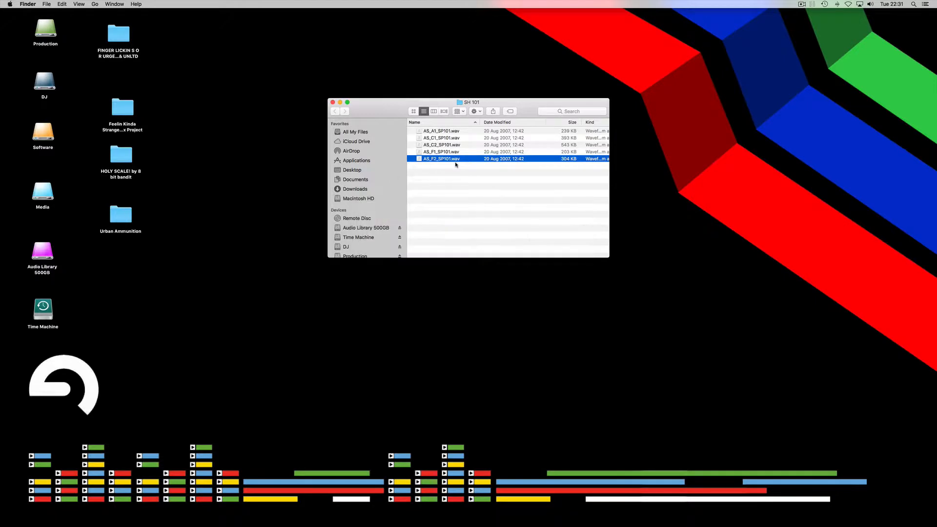
{"action": "left_click", "coordinate": [442, 133]}
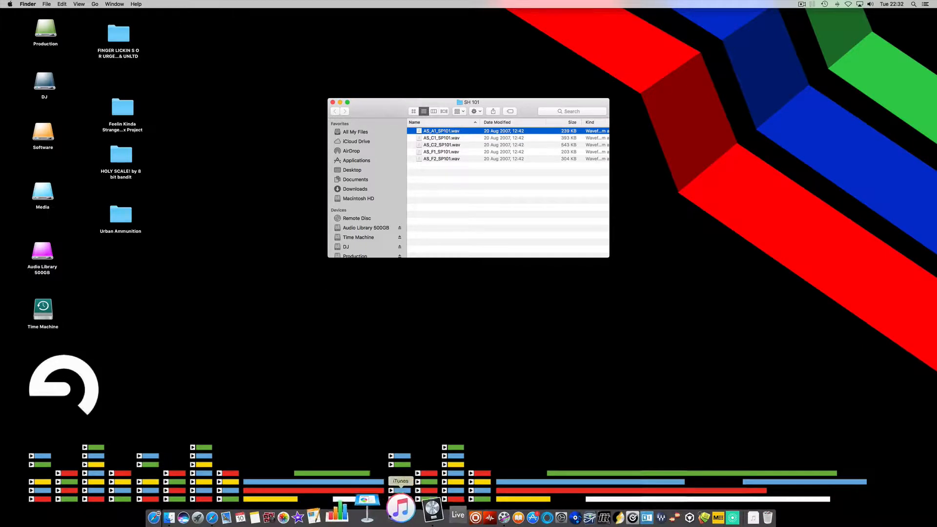
- Switch to Logic Pro X and create a new project
{"action": "left_click", "coordinate": [407, 509]}
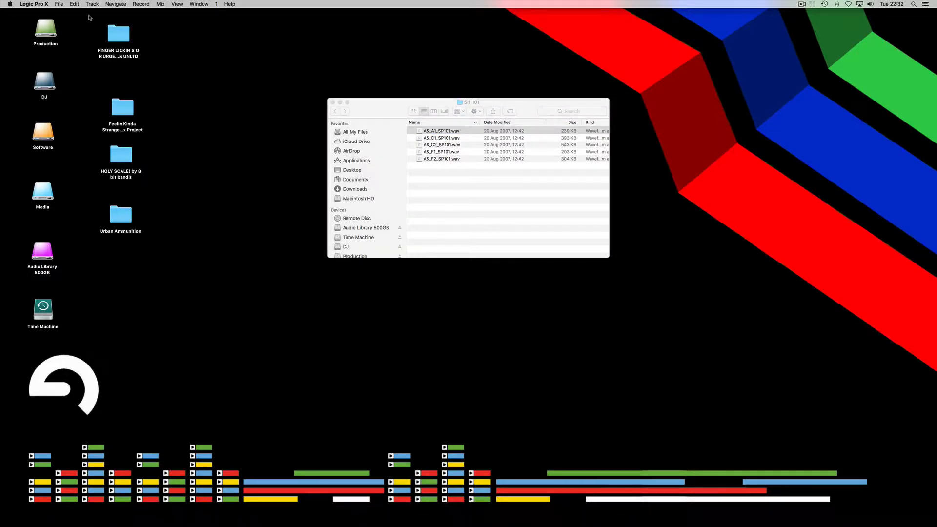
{"action": "left_click", "coordinate": [59, 4]}
{"action": "left_click", "coordinate": [79, 19]}
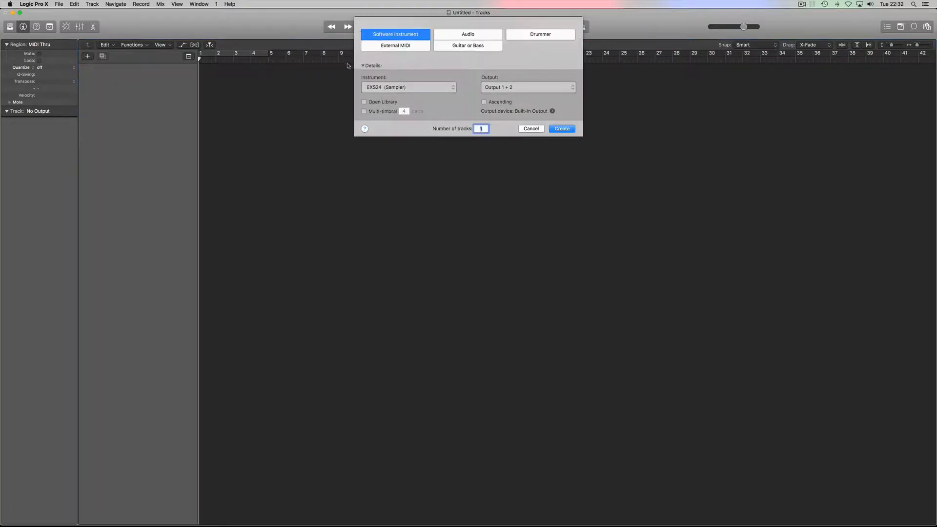
- Create one software instrument track using the EXS24 sampler in Stereo
{"action": "left_click", "coordinate": [426, 92]}
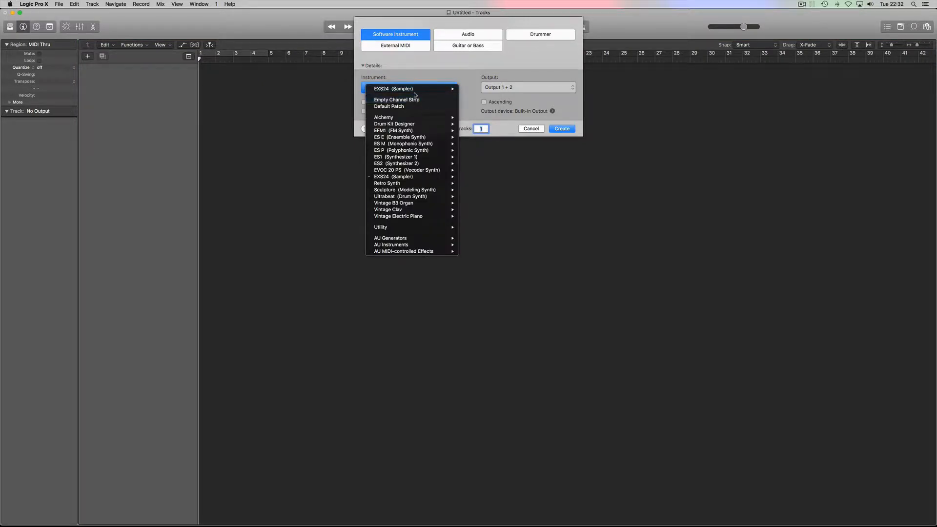
{"action": "mouse_move", "coordinate": [407, 178]}
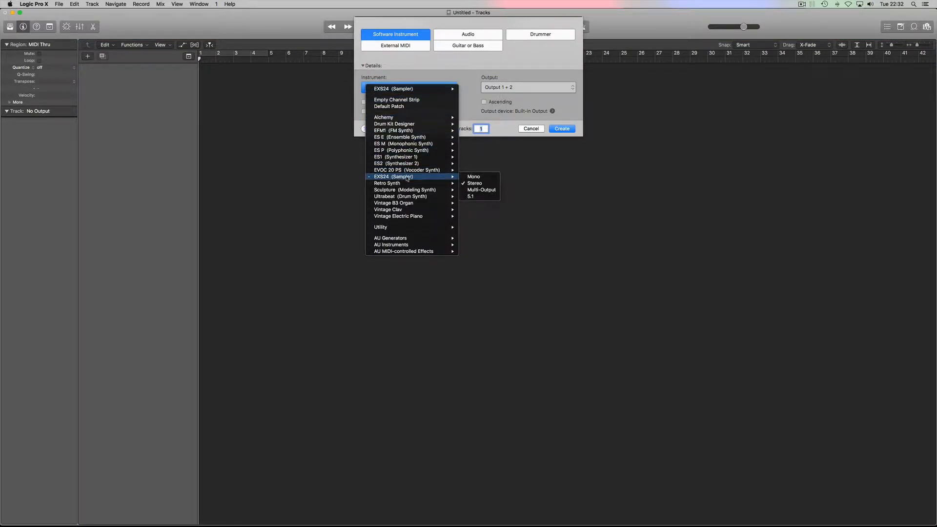
{"action": "left_click", "coordinate": [488, 184]}
{"action": "left_click", "coordinate": [562, 129]}
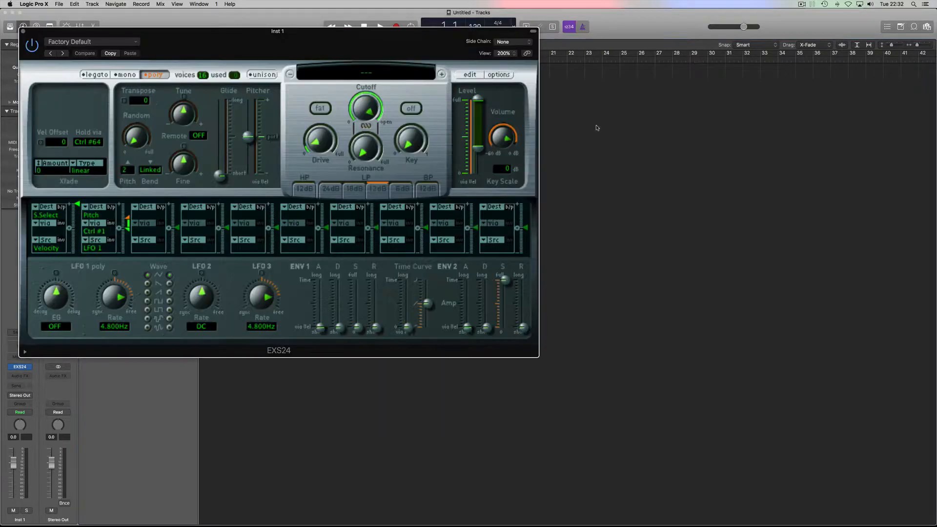
- Start playback and open the EXS24 Instrument Editor, repositioning the sampler and editor windows clear of the transport controls
{"action": "left_click_drag", "start_coordinate": [341, 35], "coordinate": [609, 117]}
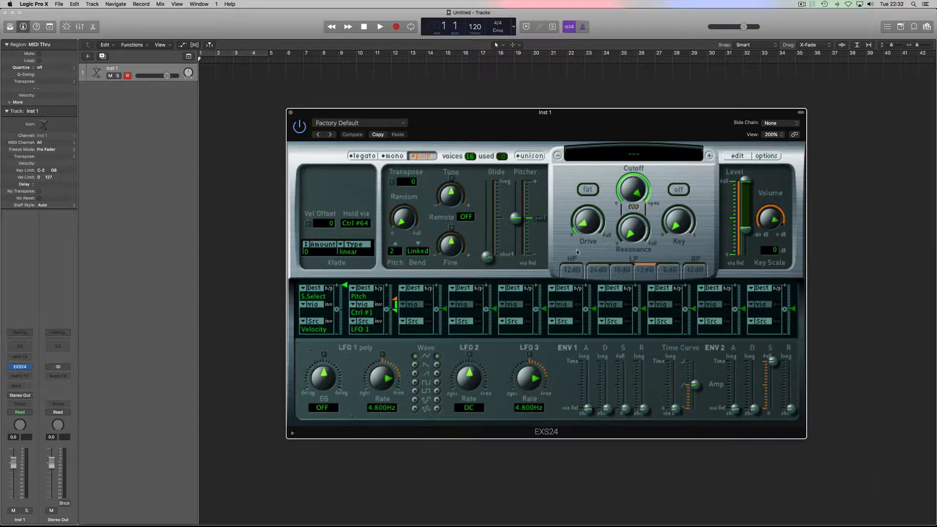
{"action": "left_click_drag", "start_coordinate": [515, 129], "coordinate": [481, 123]}
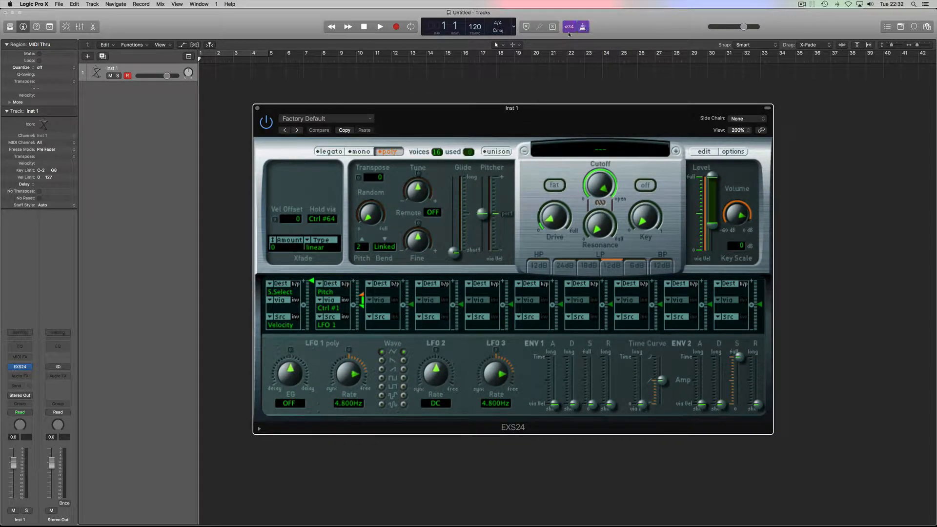
{"action": "left_click", "coordinate": [380, 26]}
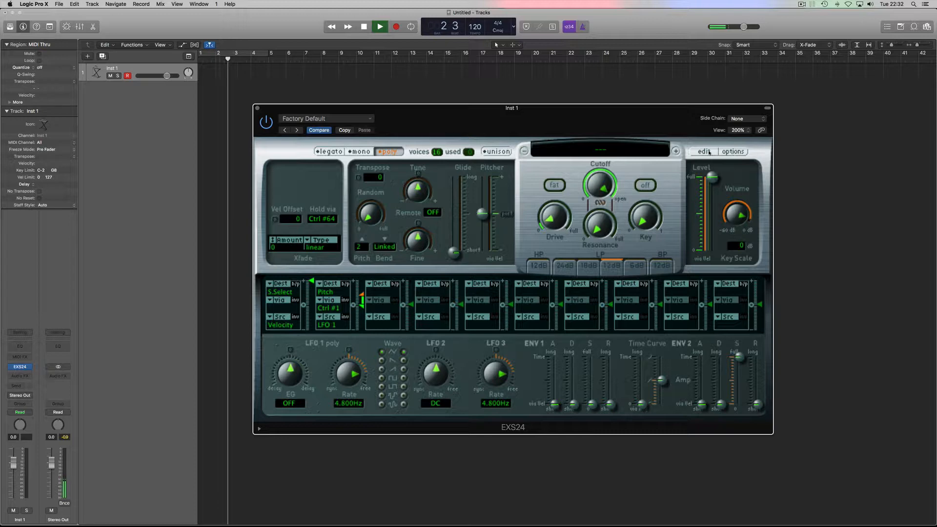
{"action": "left_click", "coordinate": [712, 157]}
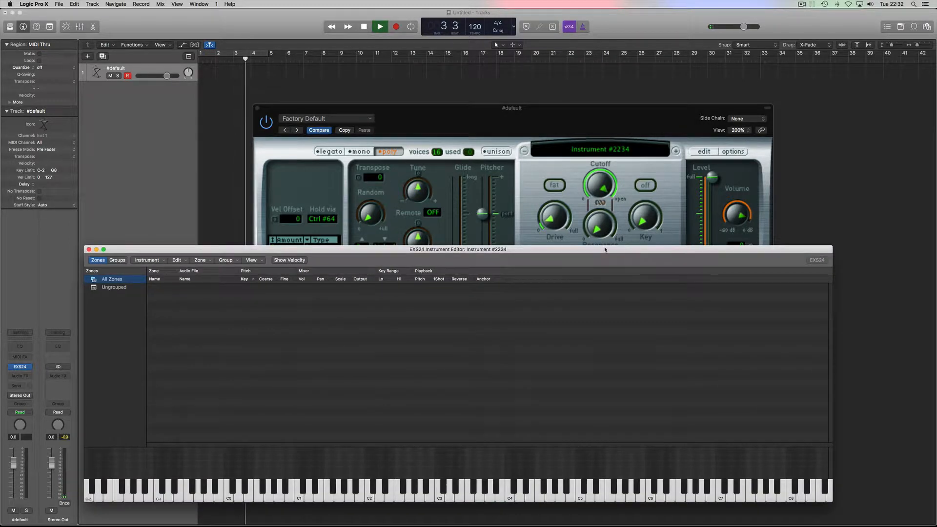
{"action": "left_click_drag", "start_coordinate": [606, 253], "coordinate": [663, 180]}
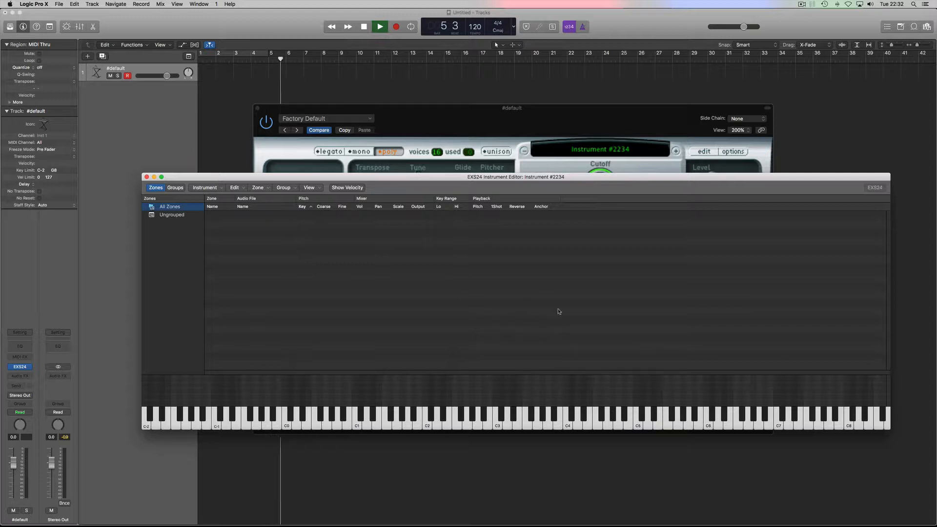
- Show the file browser and navigate from Macintosh HD through the user's home folder to the SH 101 folder on the Desktop
{"action": "left_click", "coordinate": [927, 27]}
{"action": "left_click_drag", "start_coordinate": [762, 178], "coordinate": [618, 176]}
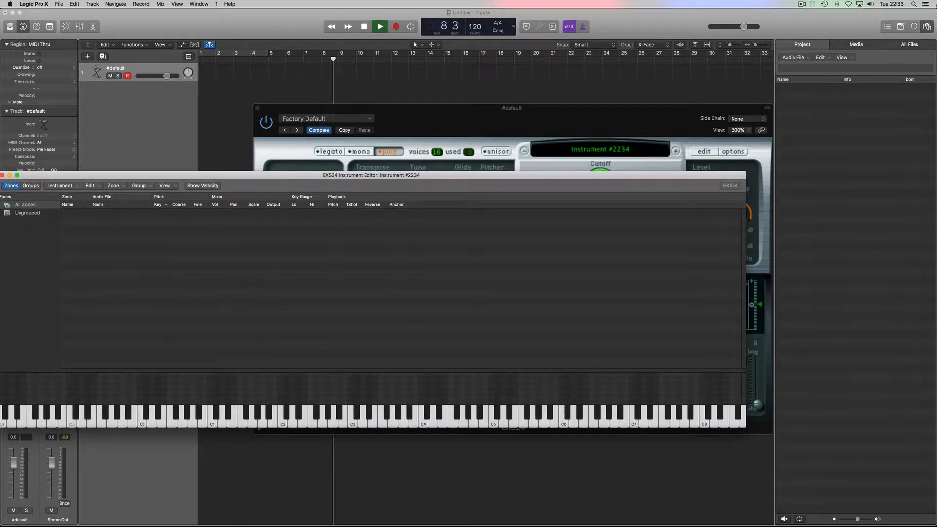
{"action": "left_click", "coordinate": [910, 45]}
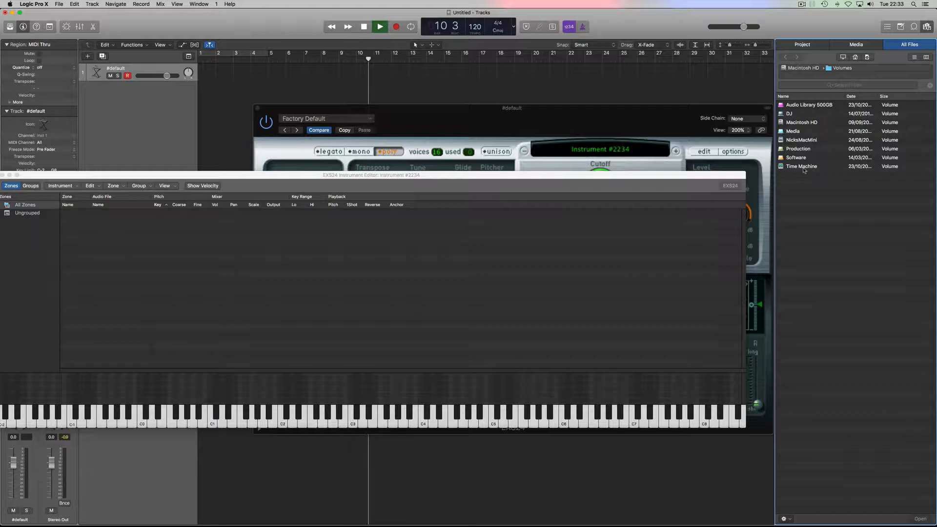
{"action": "double_click", "coordinate": [803, 123]}
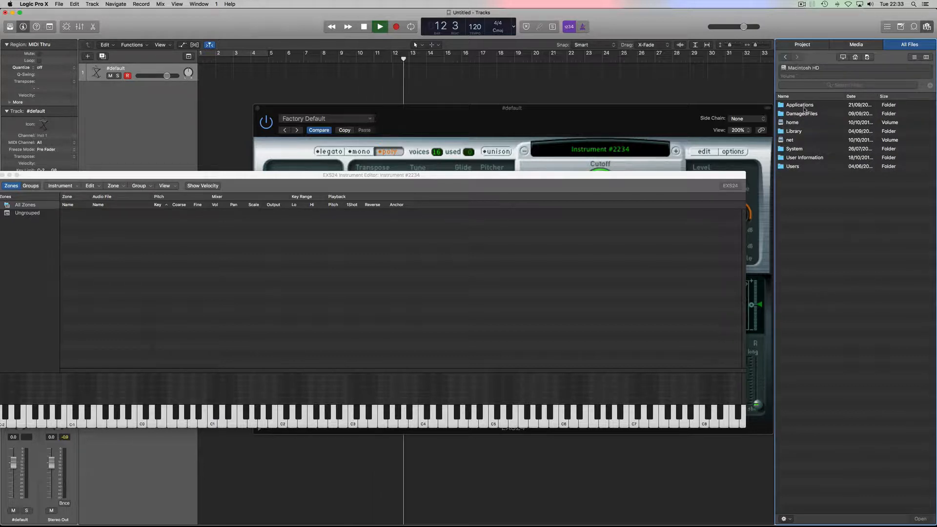
{"action": "double_click", "coordinate": [797, 167]}
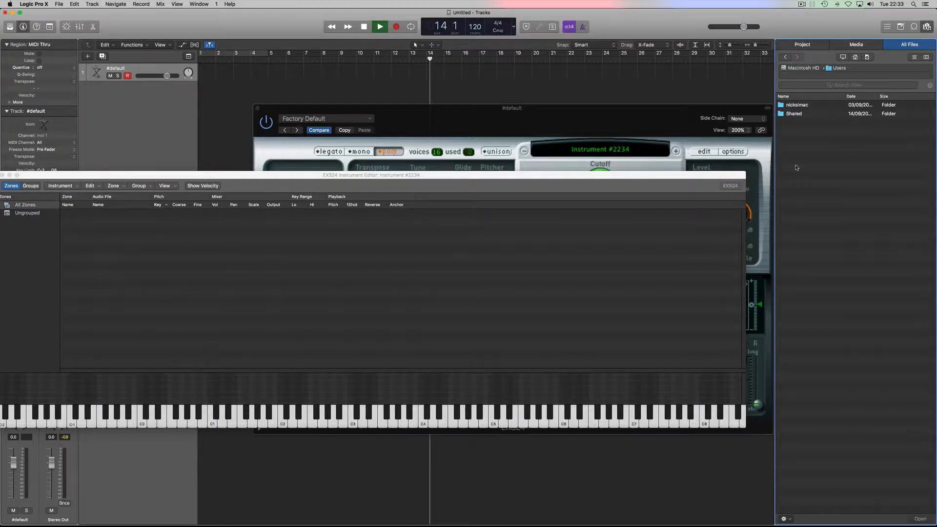
{"action": "double_click", "coordinate": [798, 105]}
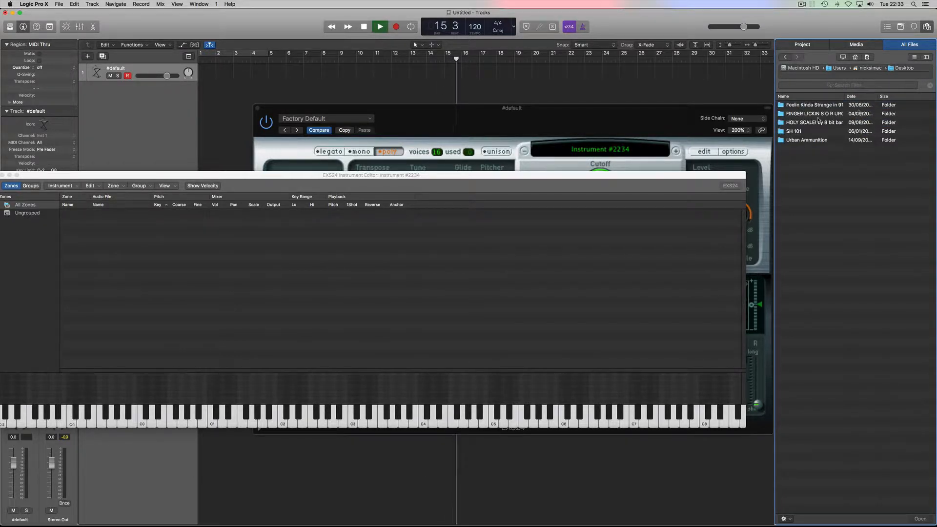
{"action": "double_click", "coordinate": [801, 131]}
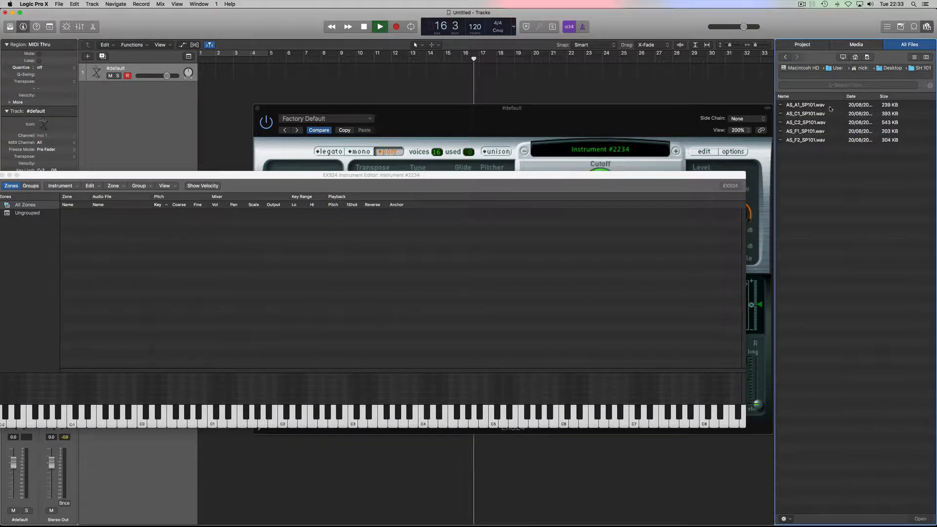
- Audition the SH 101 samples in the file browser and select all five WAV files
{"action": "left_click", "coordinate": [814, 105]}
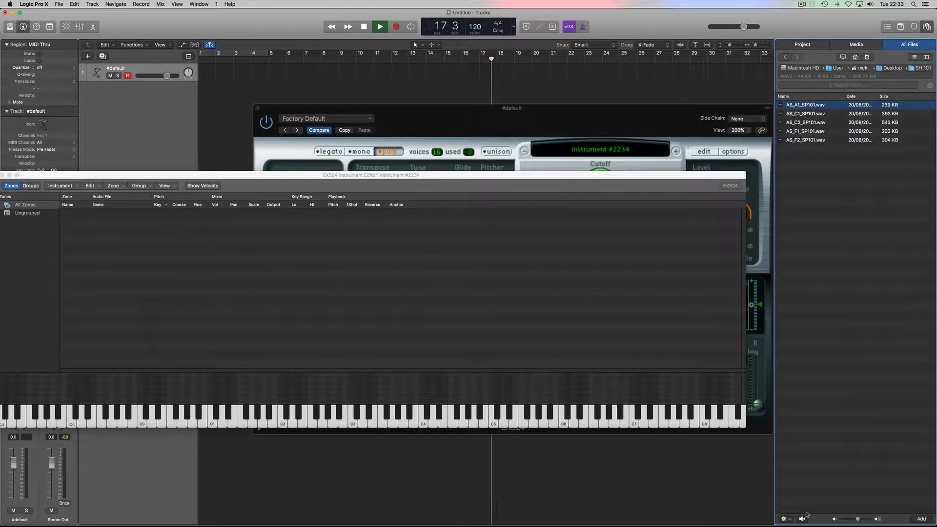
{"action": "left_click", "coordinate": [813, 113]}
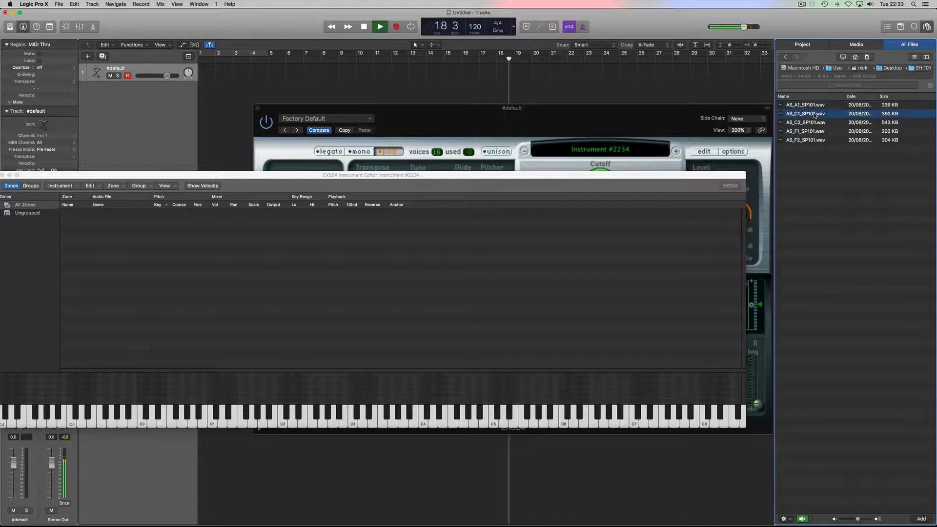
{"action": "left_click", "coordinate": [813, 123]}
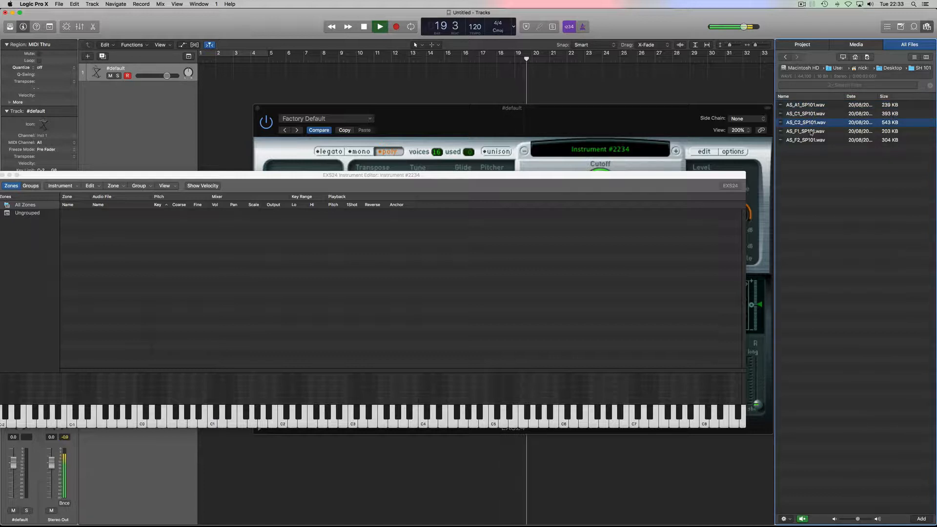
{"action": "left_click", "coordinate": [811, 132]}
{"action": "left_click", "coordinate": [811, 141]}
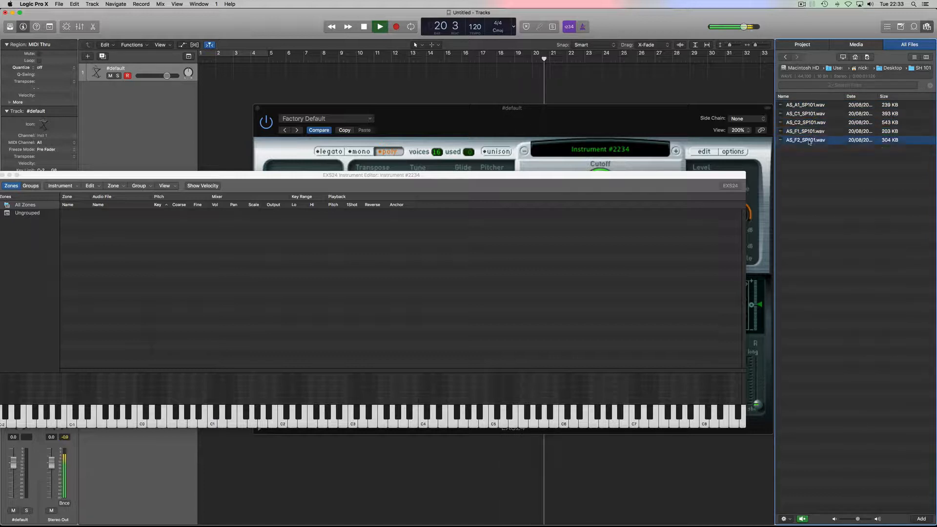
{"action": "left_click_drag", "start_coordinate": [831, 146], "coordinate": [802, 107]}
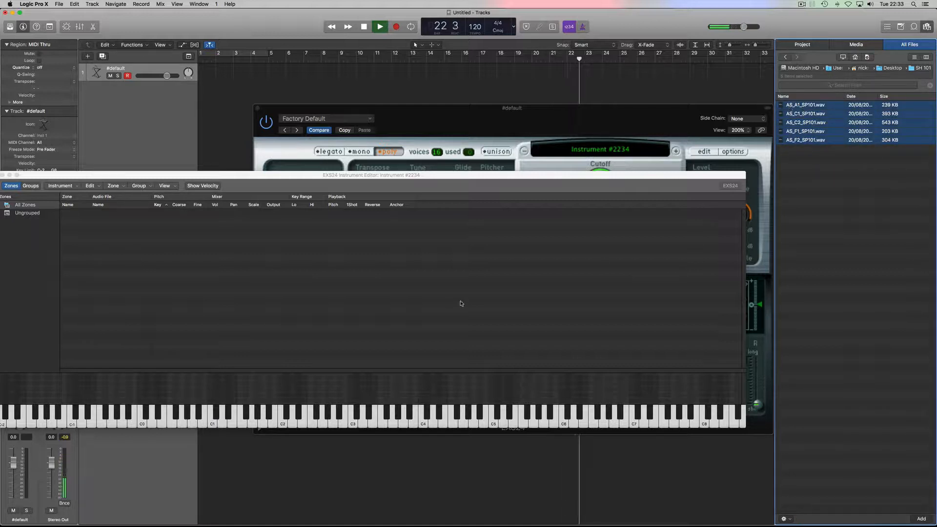
- Load all five WAV files from the SH 101 folder into the instrument editor with Load Multiple Samples
{"action": "left_click_drag", "start_coordinate": [408, 176], "coordinate": [533, 131]}
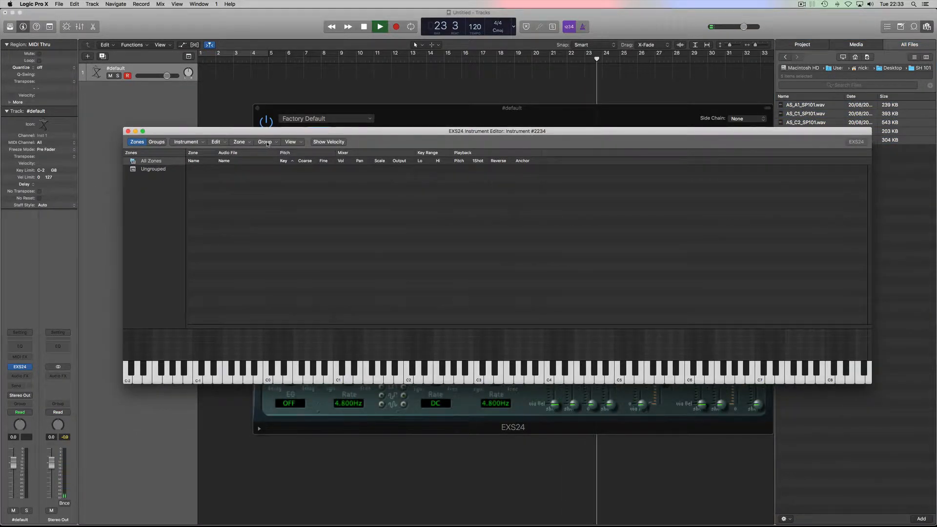
{"action": "left_click", "coordinate": [250, 143]}
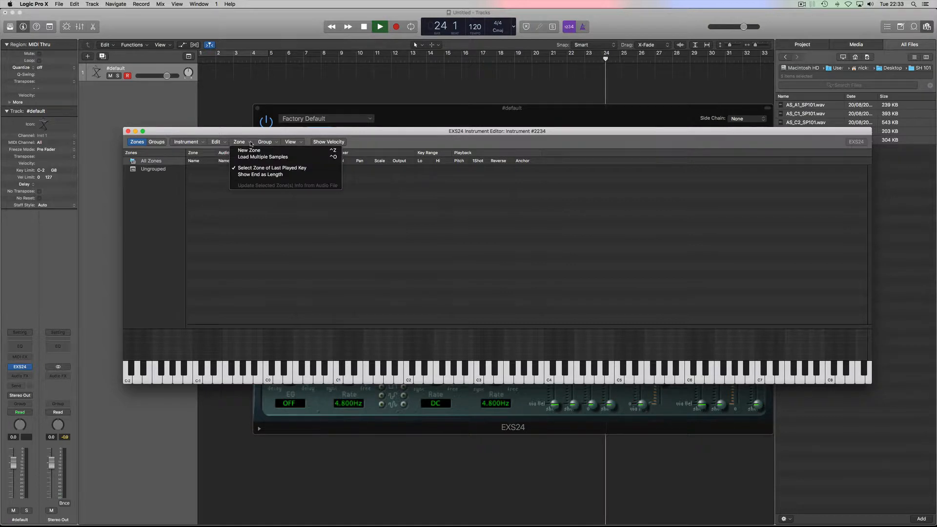
{"action": "left_click", "coordinate": [277, 157]}
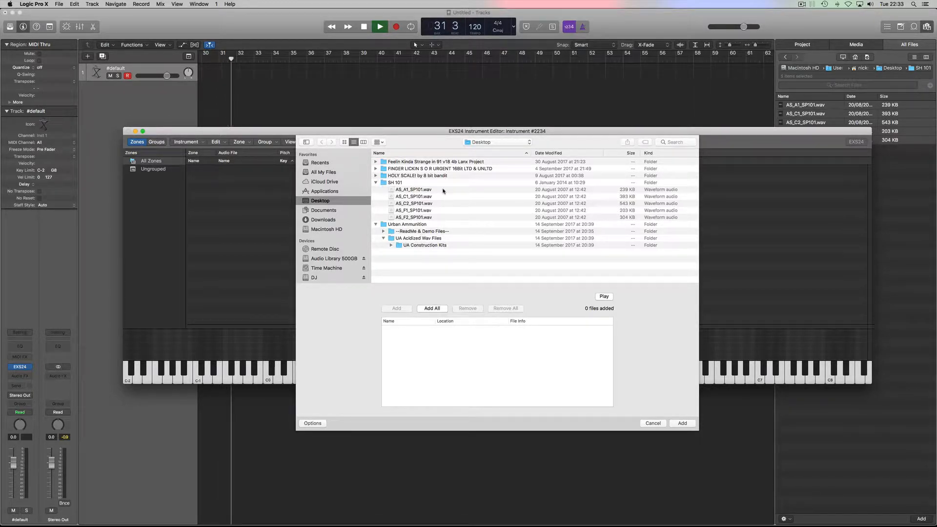
{"action": "left_click_drag", "start_coordinate": [443, 191], "coordinate": [410, 218]}
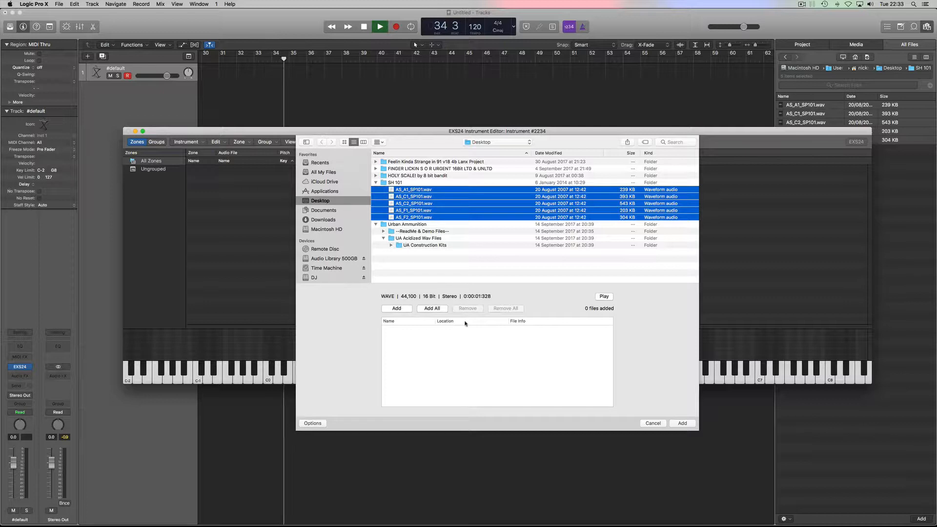
{"action": "left_click", "coordinate": [431, 308]}
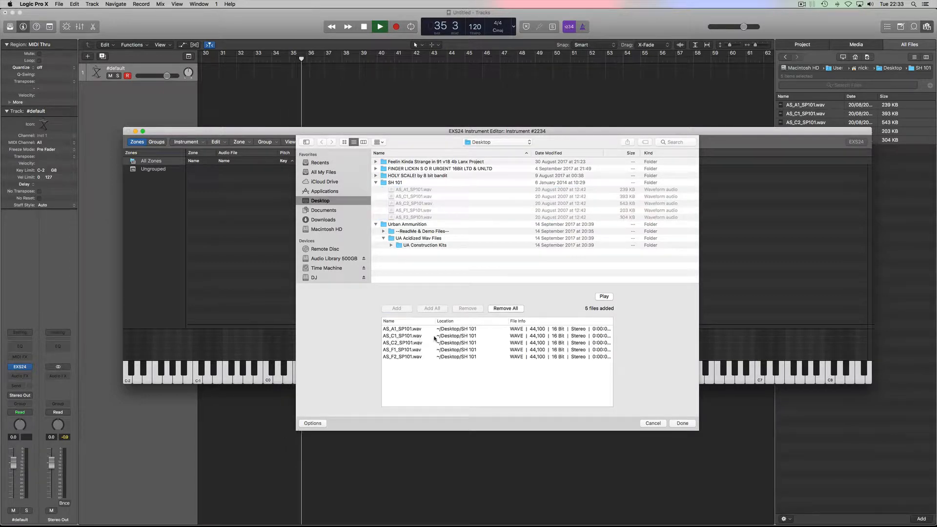
{"action": "left_click", "coordinate": [683, 423]}
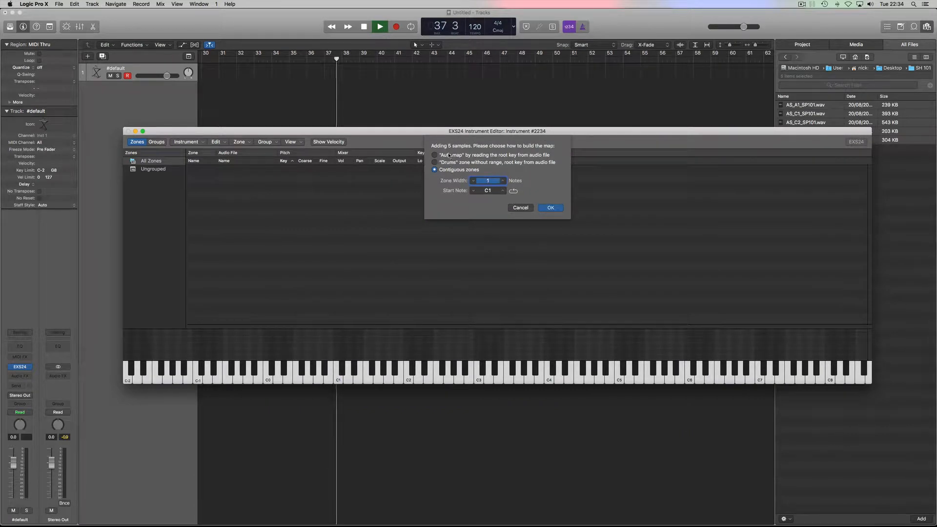
- Map the five samples with the "Auto map" option that reads the root key from each audio file
{"action": "left_click", "coordinate": [456, 163]}
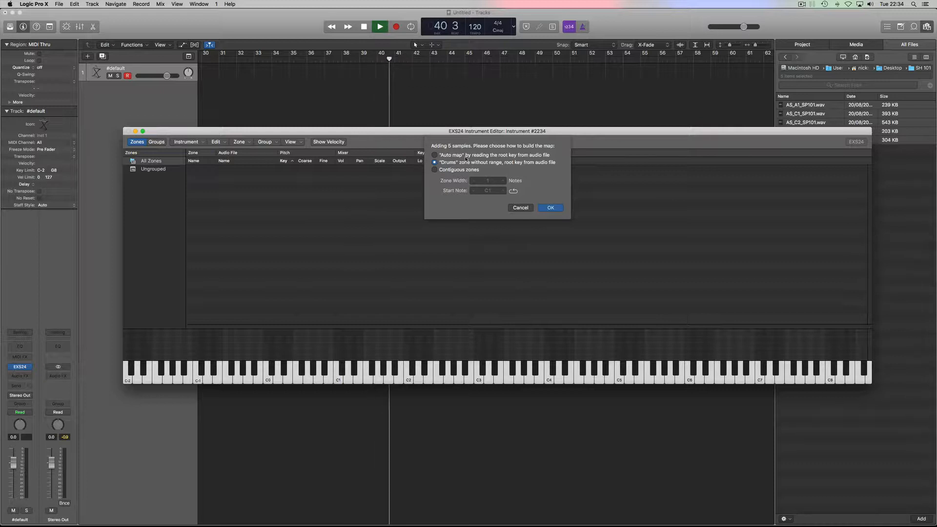
{"action": "left_click", "coordinate": [491, 156]}
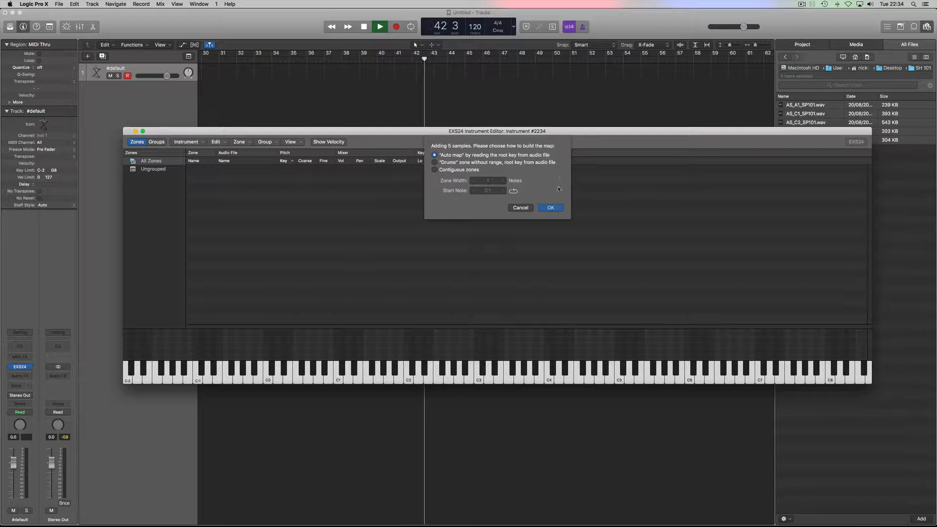
{"action": "left_click", "coordinate": [551, 208]}
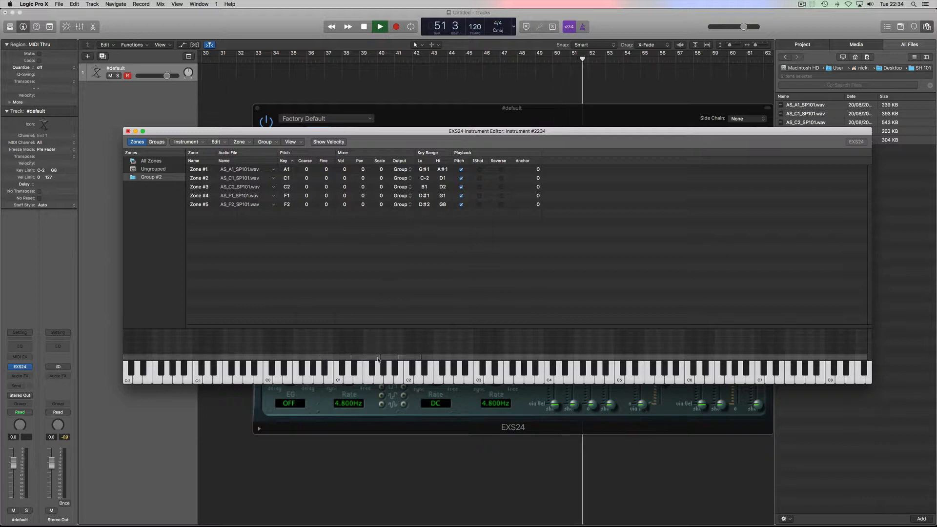
- Examine the root keys and key ranges of the five mapped zones in the zone list and on the keyboard
{"action": "left_click", "coordinate": [409, 358]}
{"action": "left_click", "coordinate": [820, 358]}
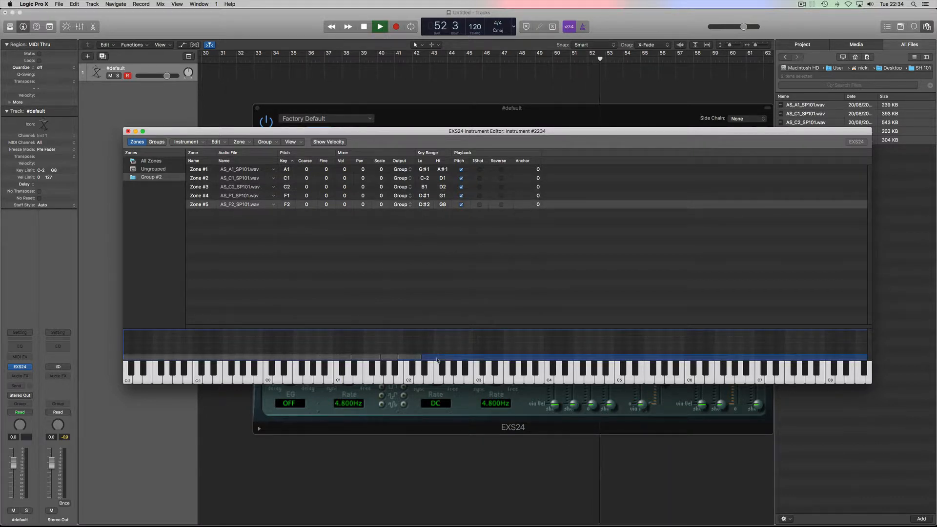
{"action": "left_click", "coordinate": [409, 358]}
{"action": "left_click", "coordinate": [297, 188]}
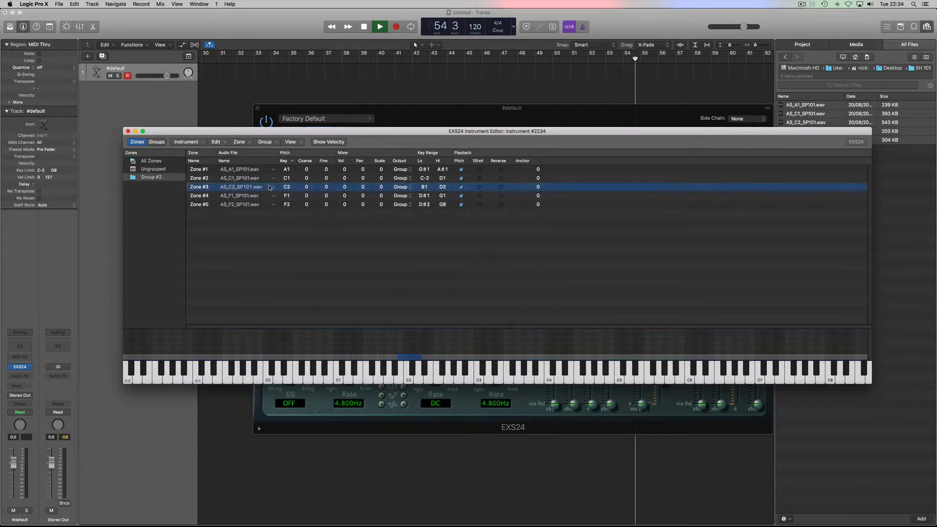
{"action": "left_click", "coordinate": [274, 178]}
{"action": "left_click", "coordinate": [252, 170]}
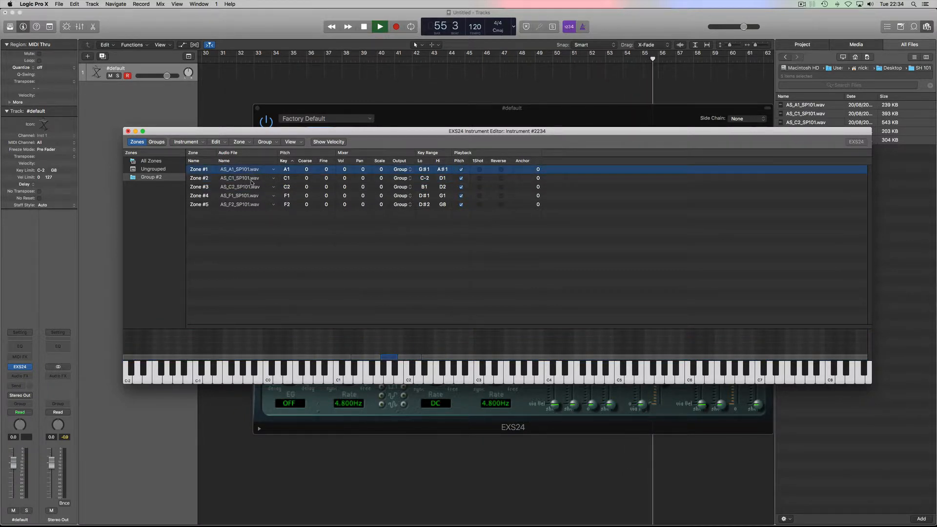
{"action": "left_click", "coordinate": [252, 179]}
{"action": "left_click", "coordinate": [253, 188]}
{"action": "left_click", "coordinate": [255, 197]}
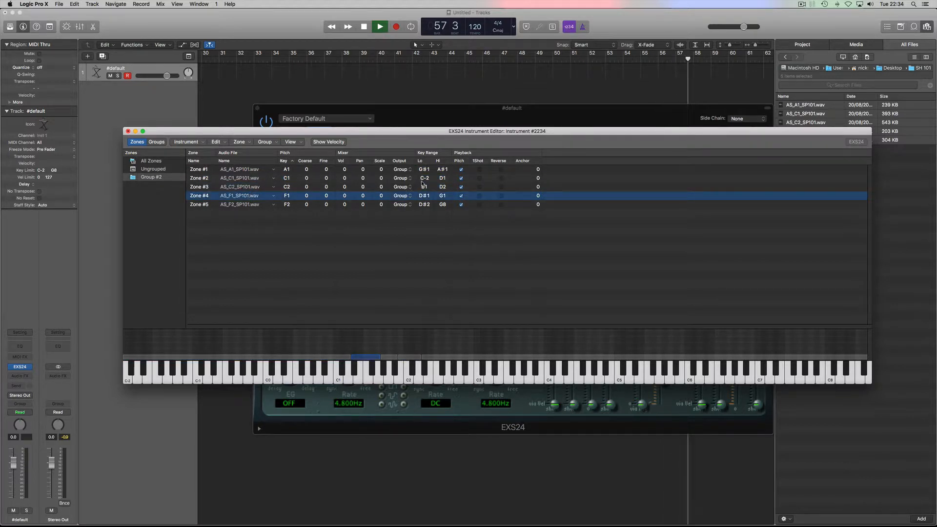
{"action": "left_click", "coordinate": [260, 170]}
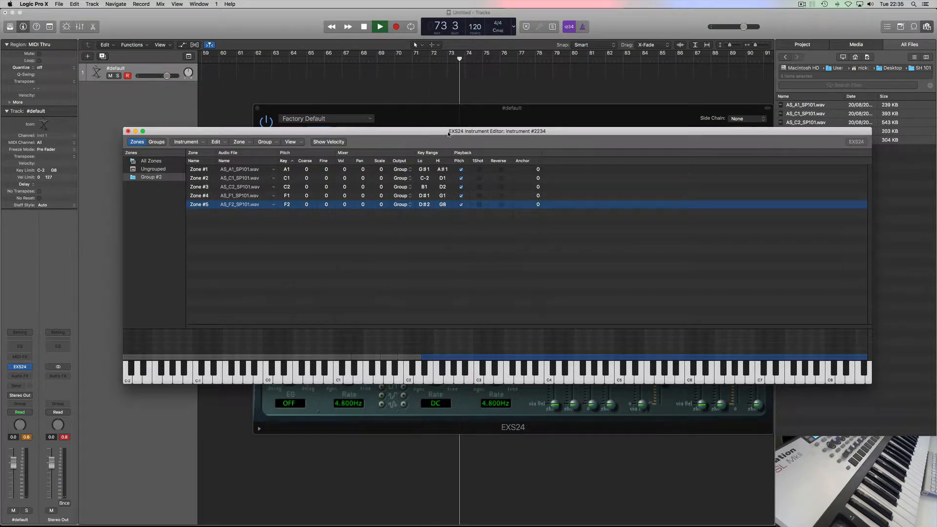
- Reposition the instrument editor and show all zone columns to inspect Zone #1's sample and loop settings
{"action": "left_click_drag", "start_coordinate": [454, 136], "coordinate": [494, 145]}
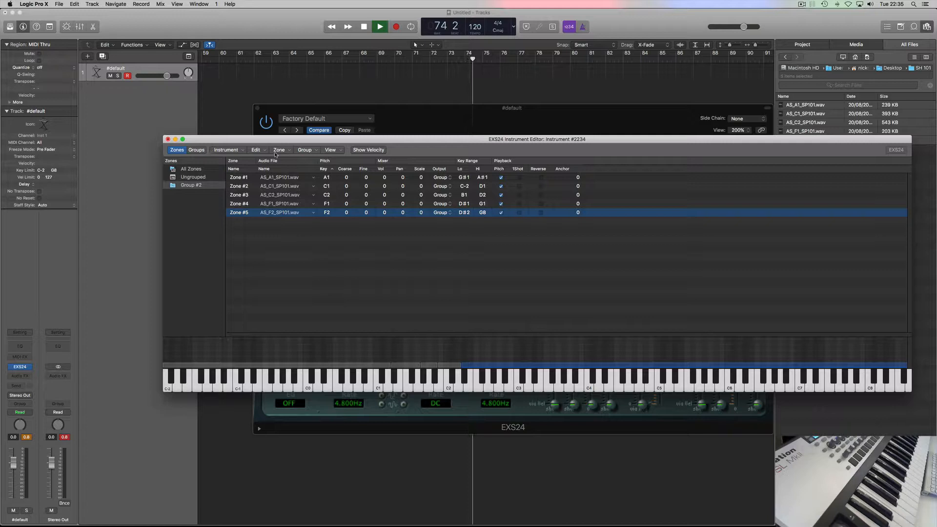
{"action": "left_click", "coordinate": [337, 150]}
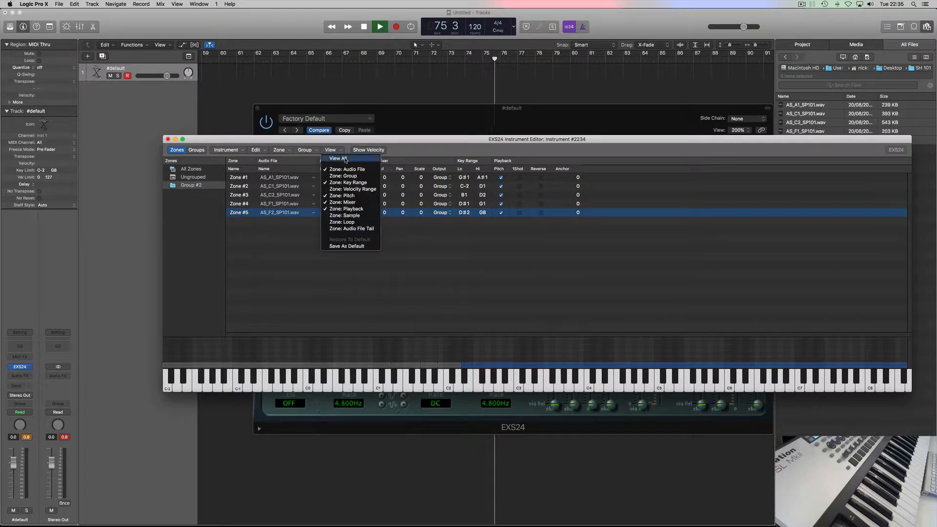
{"action": "left_click", "coordinate": [338, 158]}
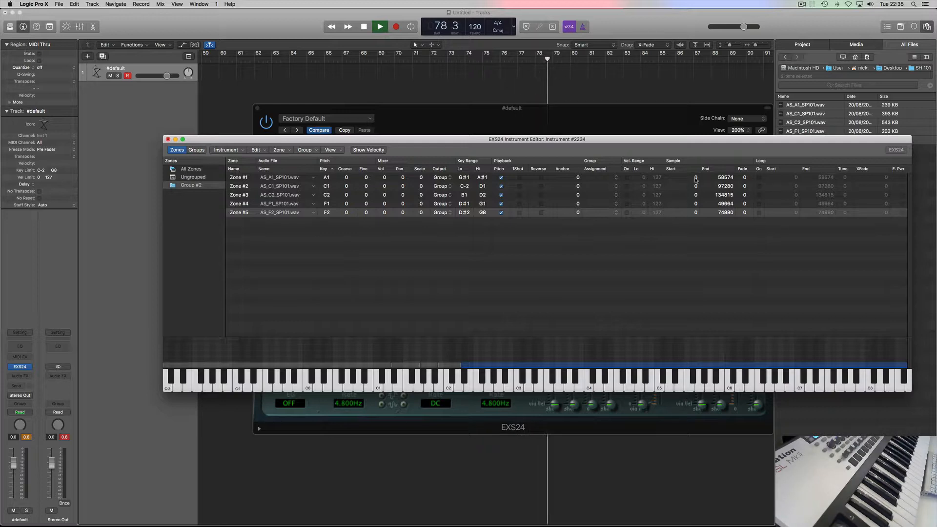
{"action": "left_click", "coordinate": [712, 178]}
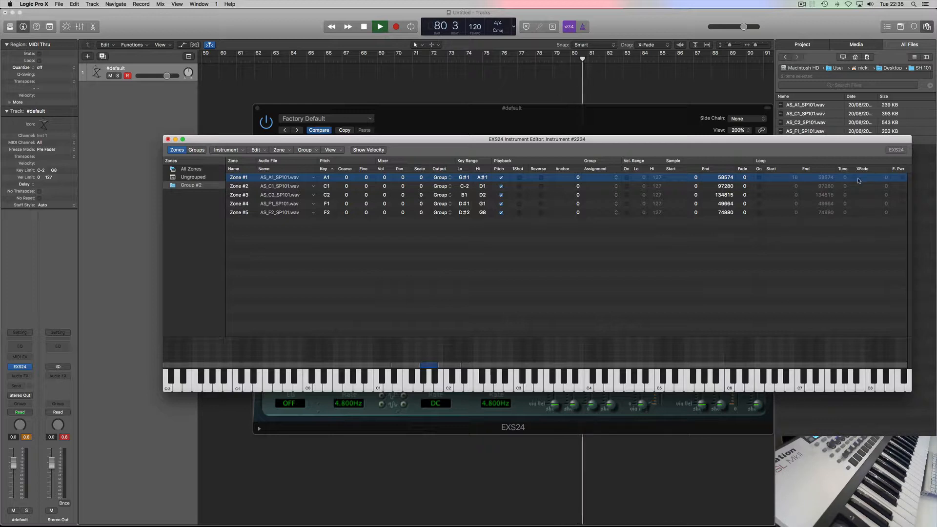
- Save the instrument as "SH101 v1" in the Sampler Instruments folder and close the instrument editor
{"action": "left_click", "coordinate": [239, 151]}
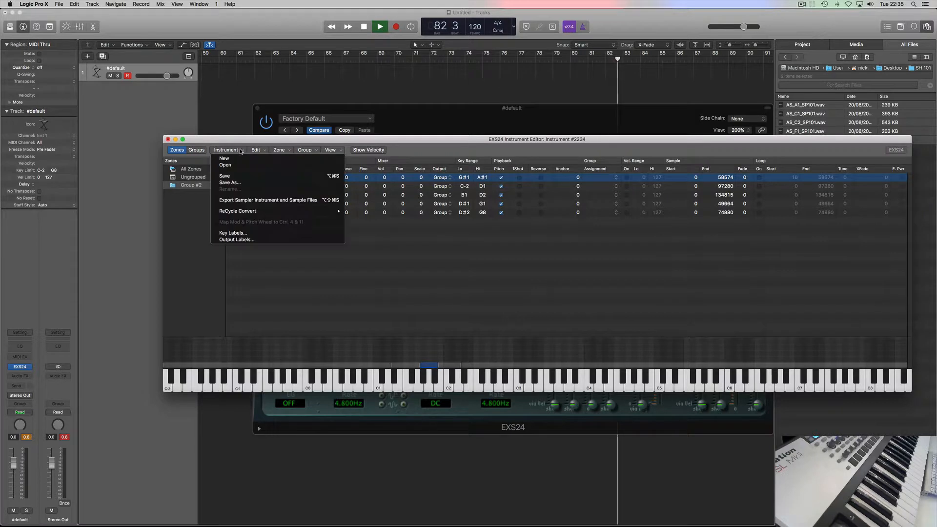
{"action": "left_click", "coordinate": [243, 183]}
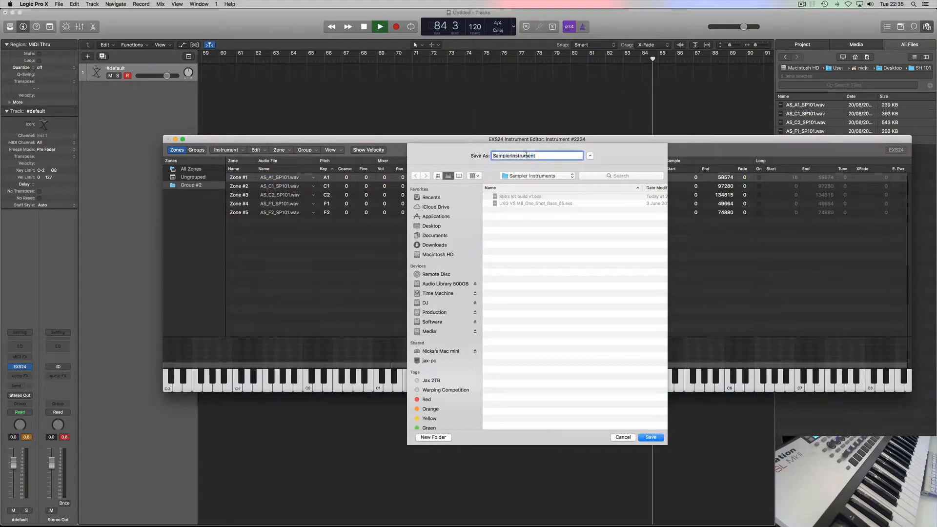
{"action": "type", "text": "S"}
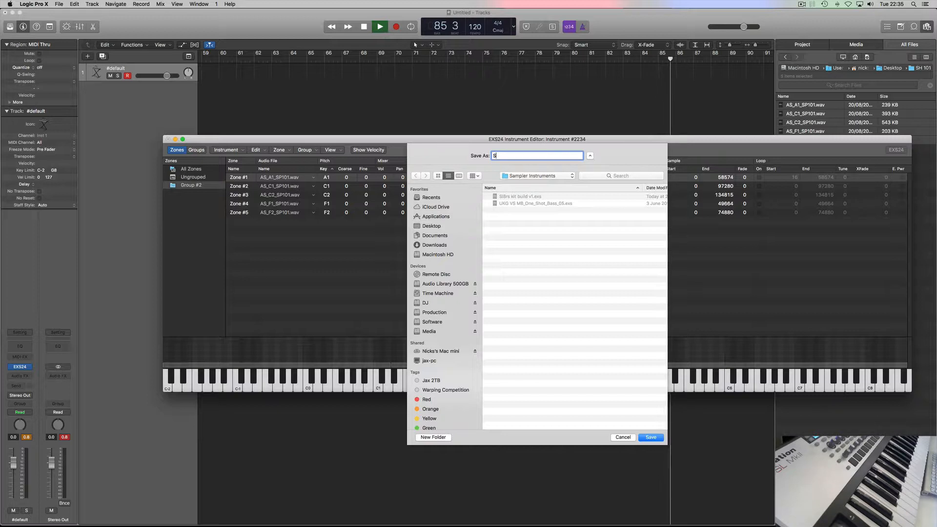
{"action": "type", "text": "H101"}
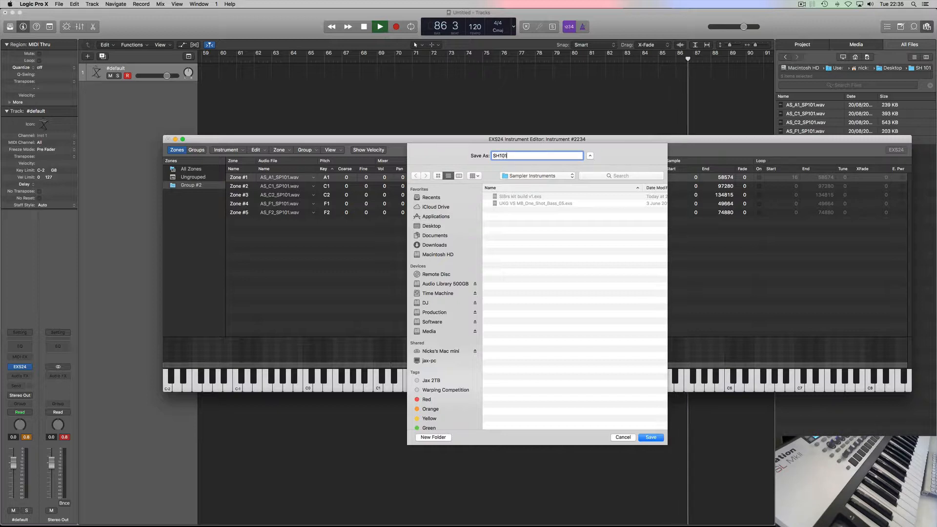
{"action": "type", "text": " v1"}
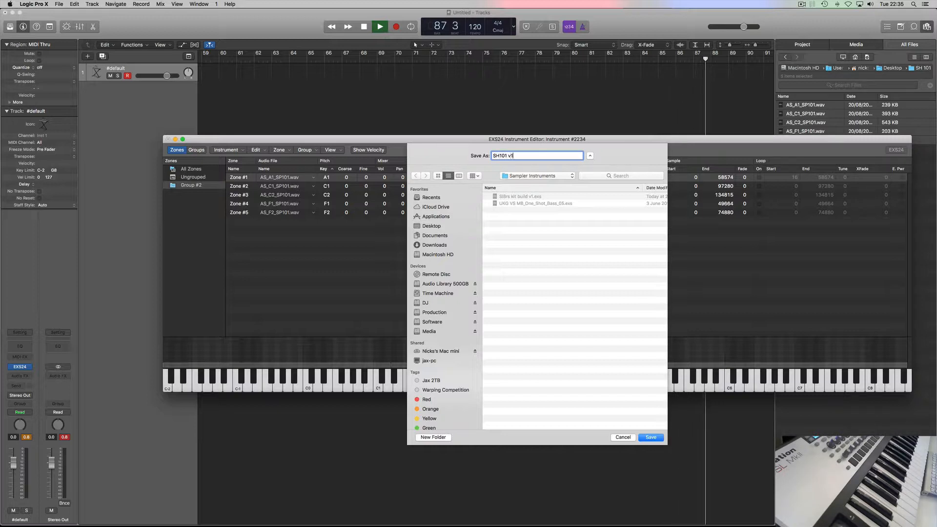
{"action": "left_click", "coordinate": [651, 437]}
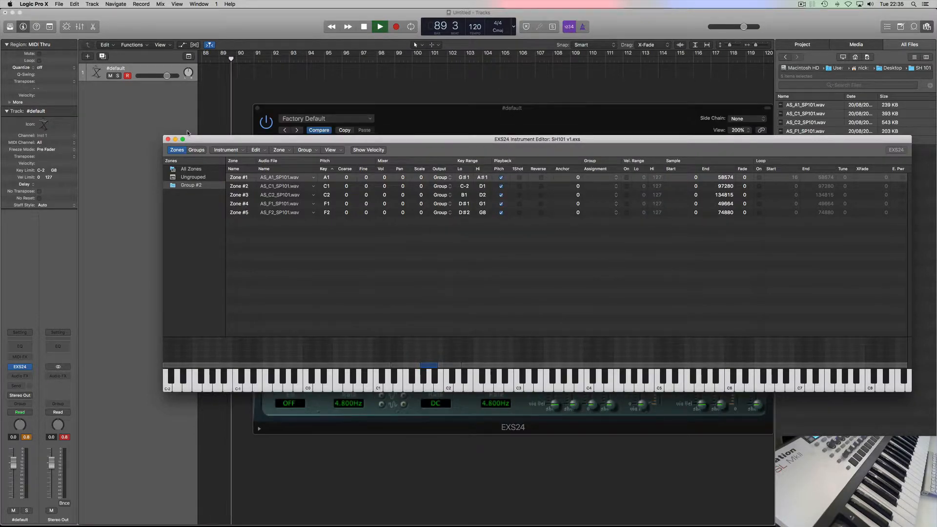
{"action": "left_click", "coordinate": [167, 140]}
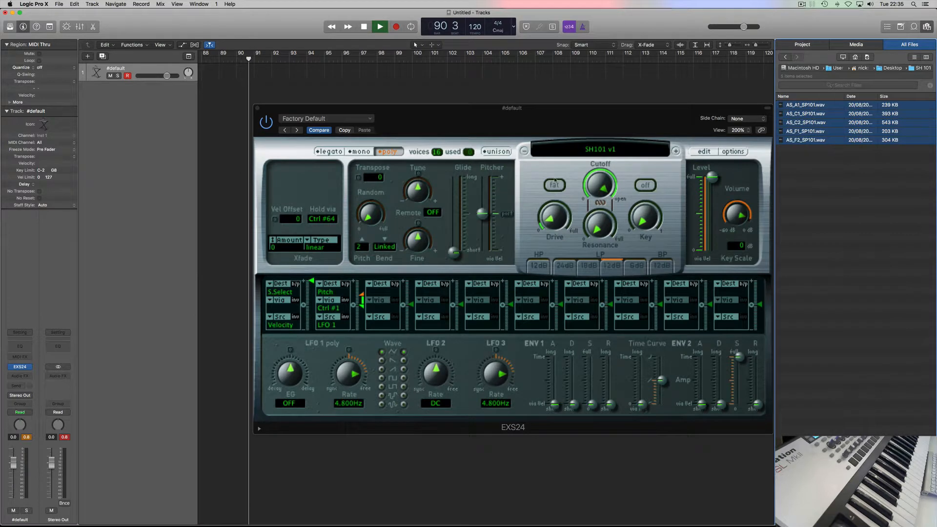
- Turn on the sampler's filter with a lowered cutoff, and change the Velocity modulation's destination from Sample Select to Filter Cutoff
{"action": "left_click_drag", "start_coordinate": [485, 118], "coordinate": [464, 106]}
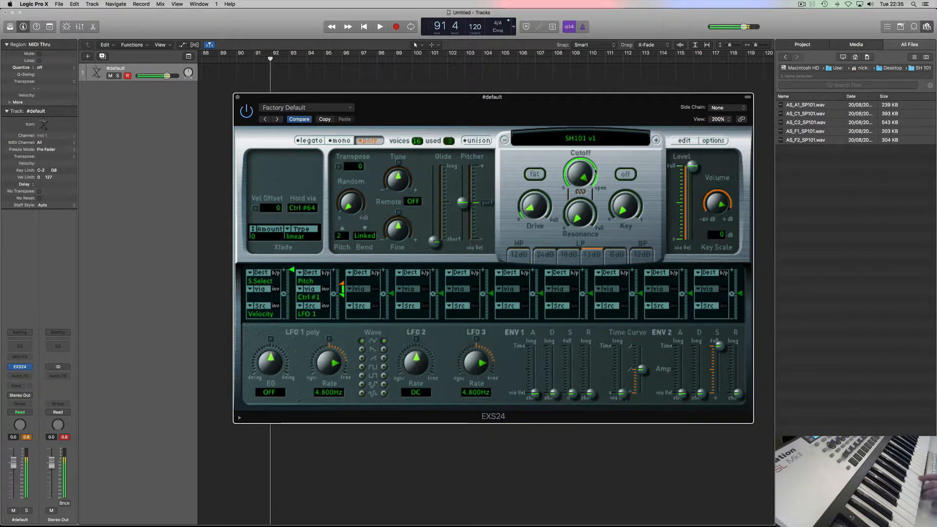
{"action": "left_click", "coordinate": [624, 175]}
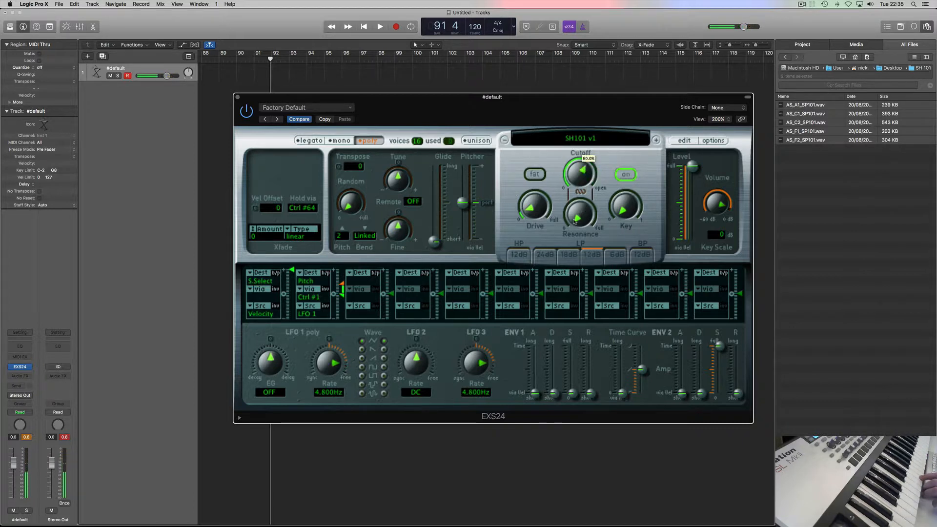
{"action": "left_click_drag", "start_coordinate": [575, 222], "coordinate": [578, 250]}
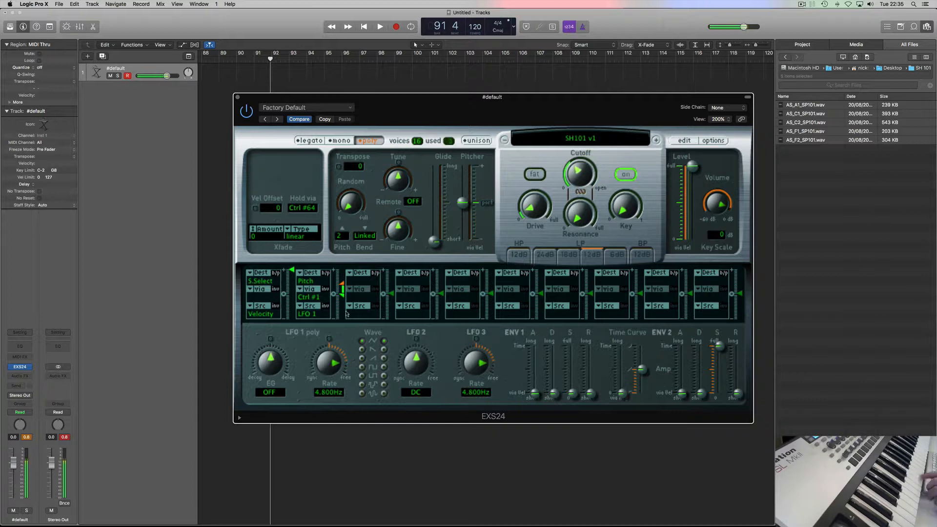
{"action": "left_click", "coordinate": [270, 282]}
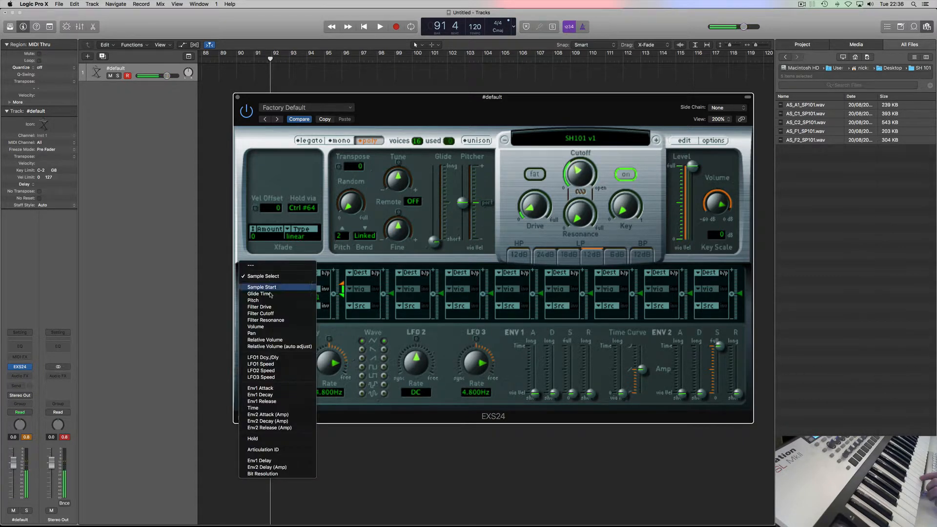
{"action": "left_click", "coordinate": [272, 313]}
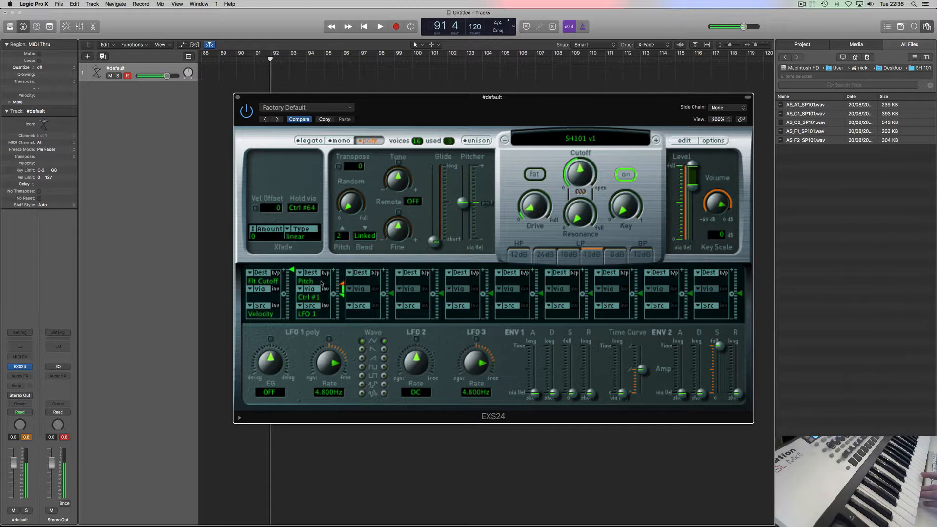
- Set the Pitch modulation to 1200 cents with Env2 as its source, and raise ENV 1's decay to about 23.6 ms
{"action": "left_click_drag", "start_coordinate": [343, 287], "coordinate": [343, 247]}
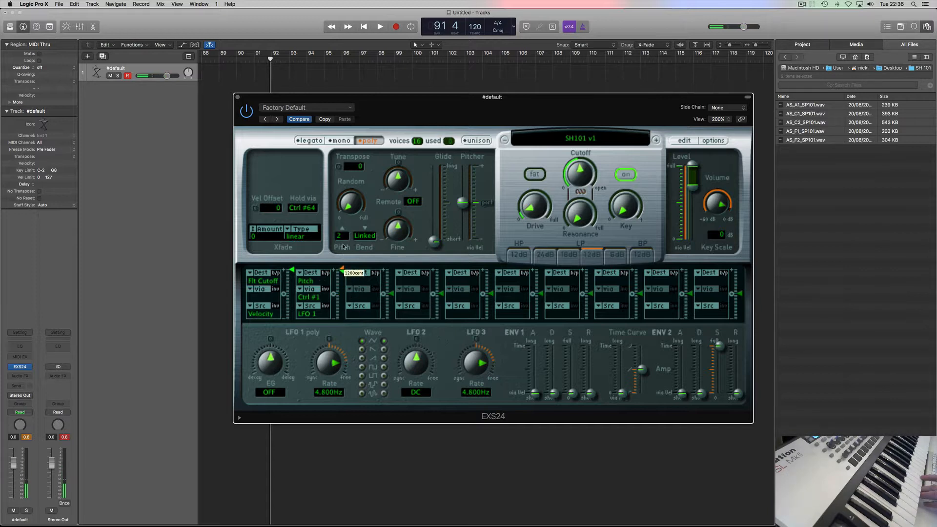
{"action": "left_click", "coordinate": [317, 315]}
{"action": "left_click", "coordinate": [314, 303]}
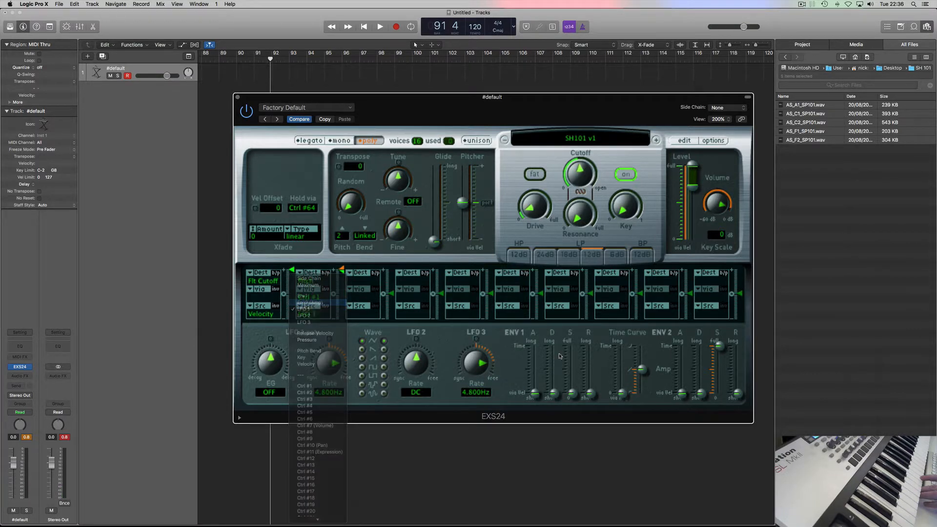
{"action": "mouse_move", "coordinate": [554, 398]}
{"action": "left_mouse_down"}
{"action": "mouse_move", "coordinate": [554, 353]}
{"action": "mouse_move", "coordinate": [554, 383]}
{"action": "left_mouse_up"}
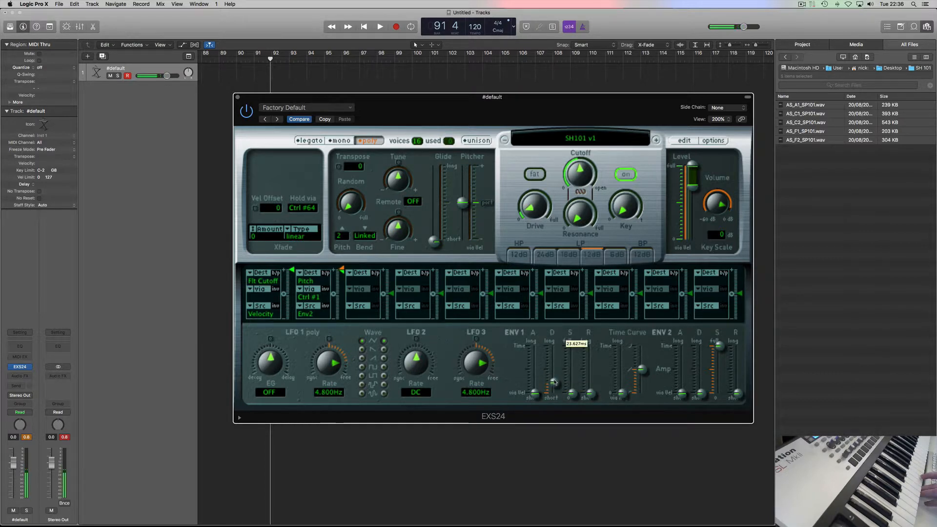
- Remove the Ctrl #1 via source from the Pitch modulation and fine-tune ENV 1's decay
{"action": "left_click", "coordinate": [303, 297]}
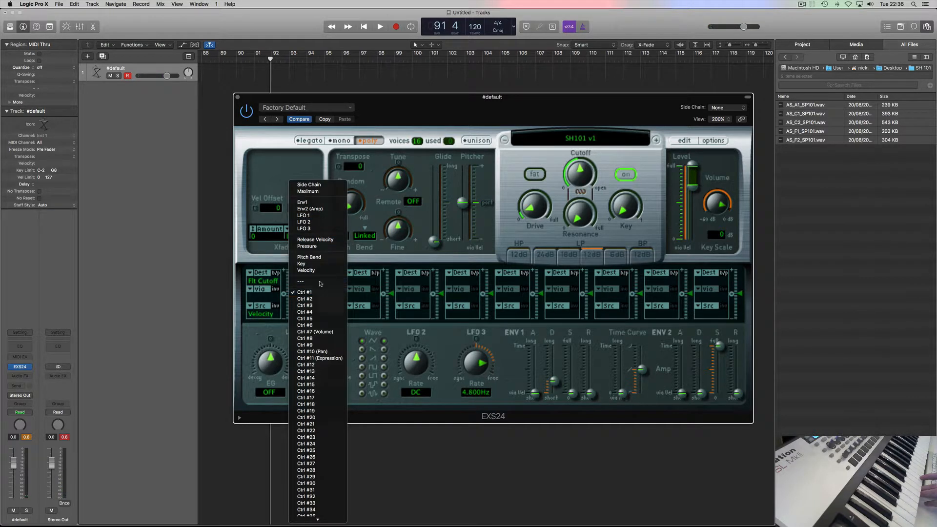
{"action": "left_click", "coordinate": [301, 281]}
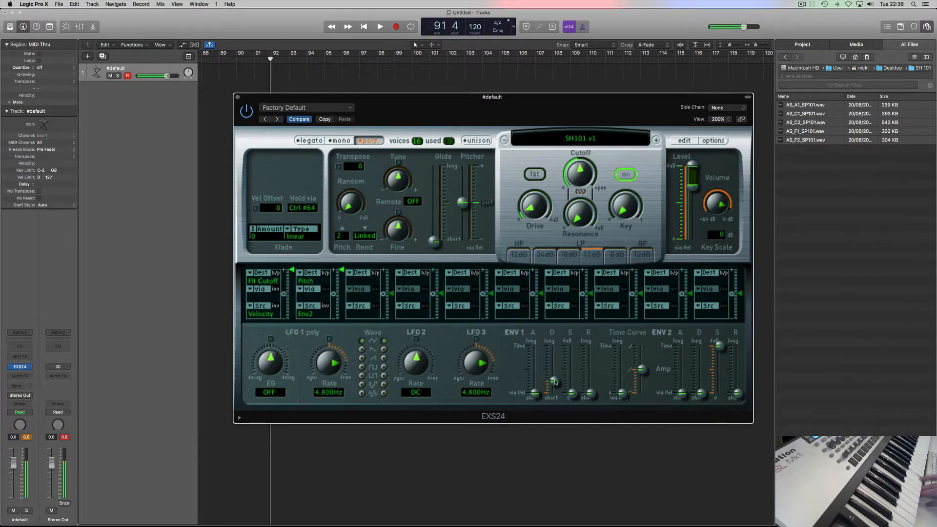
{"action": "mouse_move", "coordinate": [554, 382]}
{"action": "left_mouse_down"}
{"action": "mouse_move", "coordinate": [556, 348]}
{"action": "mouse_move", "coordinate": [555, 377]}
{"action": "left_mouse_up"}
- Change the Pitch modulation's source to Env1 and readjust ENV 1's decay to a short setting
{"action": "left_click", "coordinate": [315, 314]}
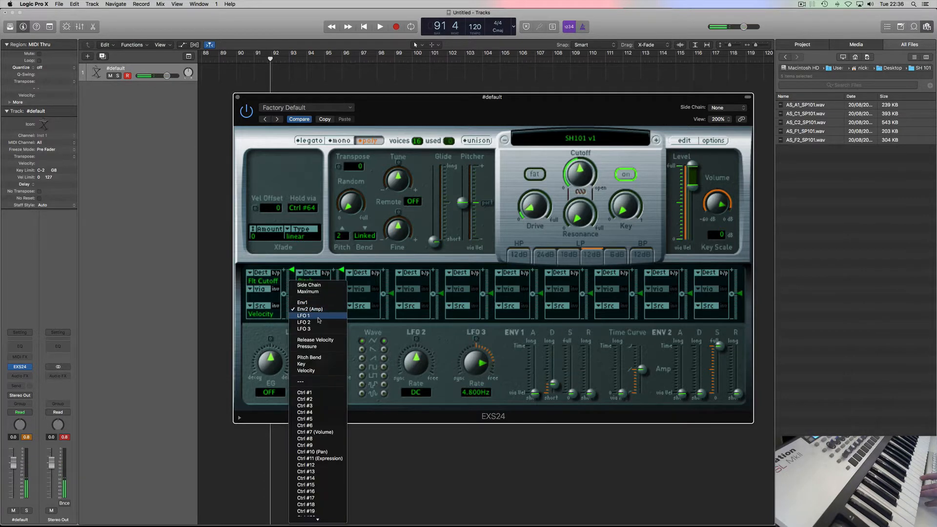
{"action": "left_click", "coordinate": [318, 304]}
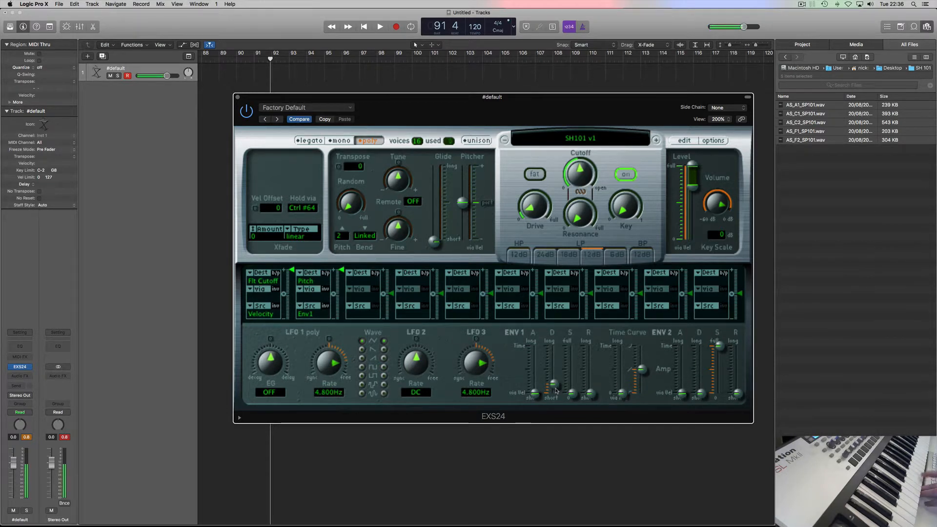
{"action": "left_click_drag", "start_coordinate": [555, 386], "coordinate": [555, 386]}
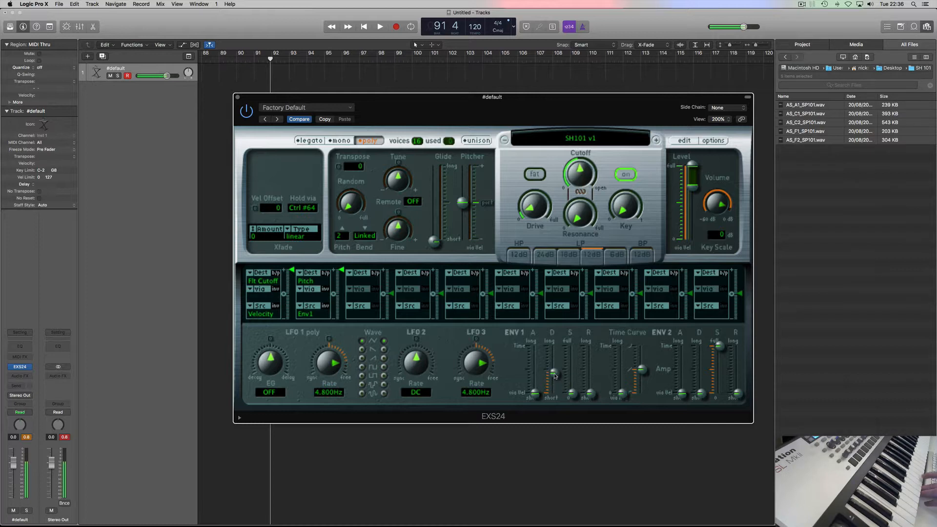
{"action": "left_click_drag", "start_coordinate": [555, 399], "coordinate": [557, 388]}
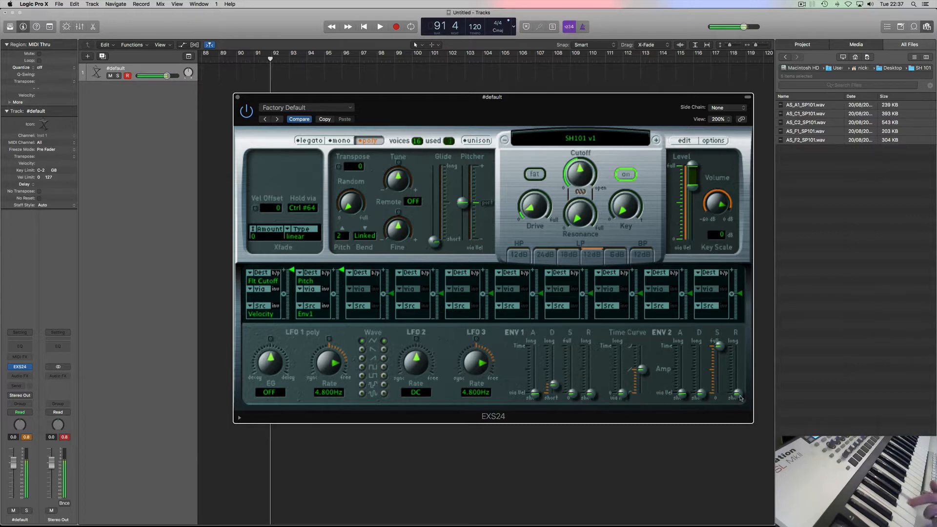
- Lengthen ENV 2's release and try a slight adjustment of its attack
{"action": "left_click_drag", "start_coordinate": [740, 391], "coordinate": [740, 379]}
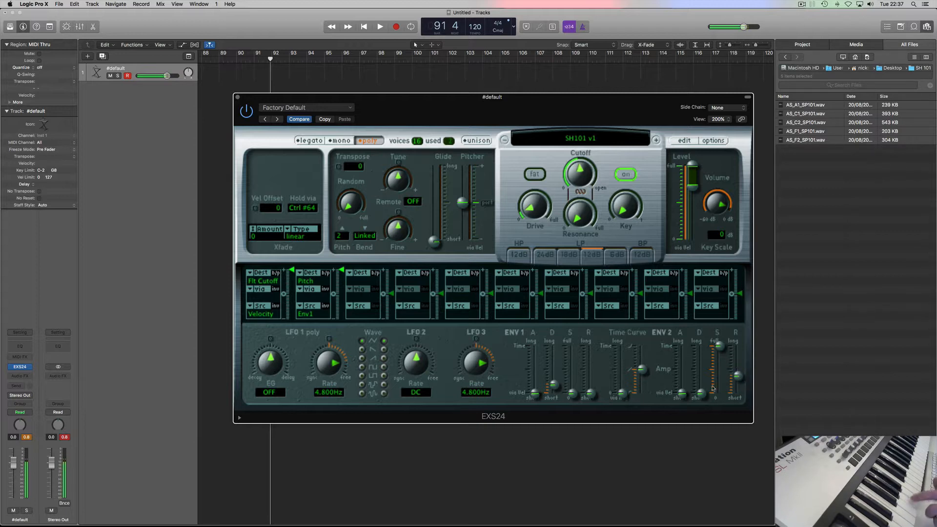
{"action": "mouse_move", "coordinate": [683, 395]}
{"action": "left_mouse_down"}
{"action": "mouse_move", "coordinate": [685, 373]}
{"action": "mouse_move", "coordinate": [687, 392]}
{"action": "left_mouse_up"}
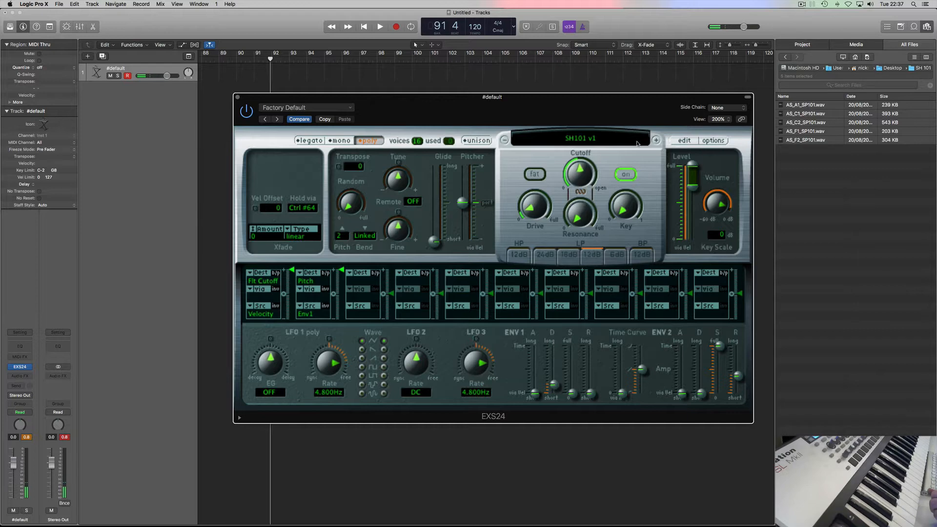
- Review the root keys and key ranges of the SH101 v1 sample zones in the Instrument Editor, and close it
{"action": "left_click", "coordinate": [685, 140]}
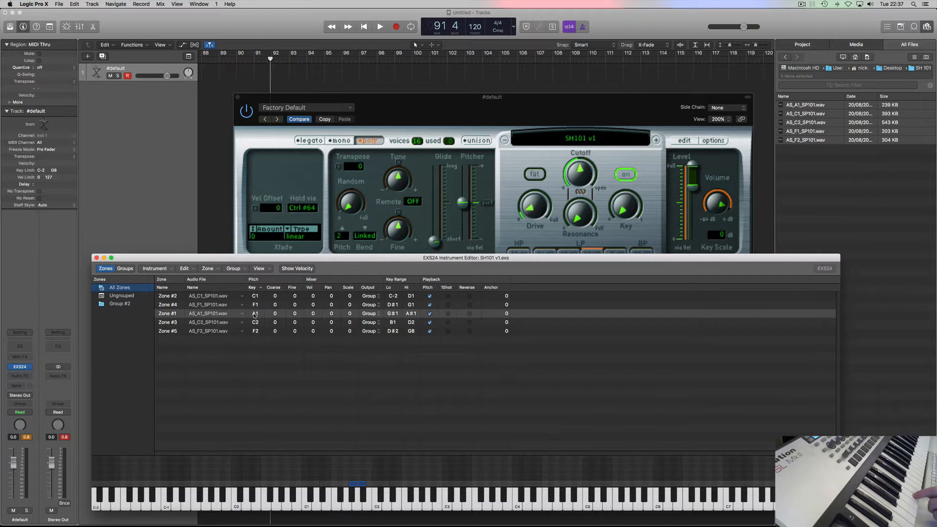
{"action": "left_click_drag", "start_coordinate": [446, 275], "coordinate": [476, 197]}
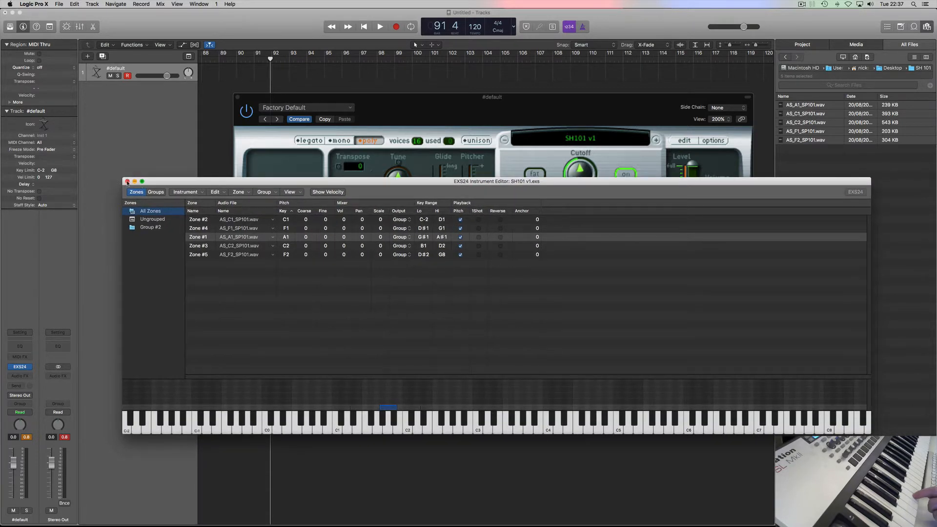
{"action": "left_click", "coordinate": [128, 182]}
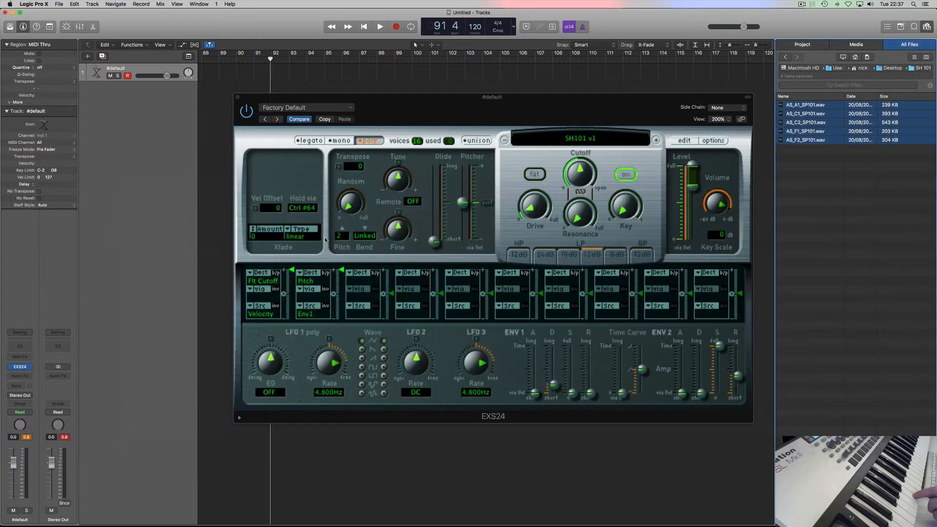
- Save the current EXS24 plug-in setting as Roland SH101
{"action": "left_click", "coordinate": [351, 109]}
{"action": "left_click", "coordinate": [620, 283]}
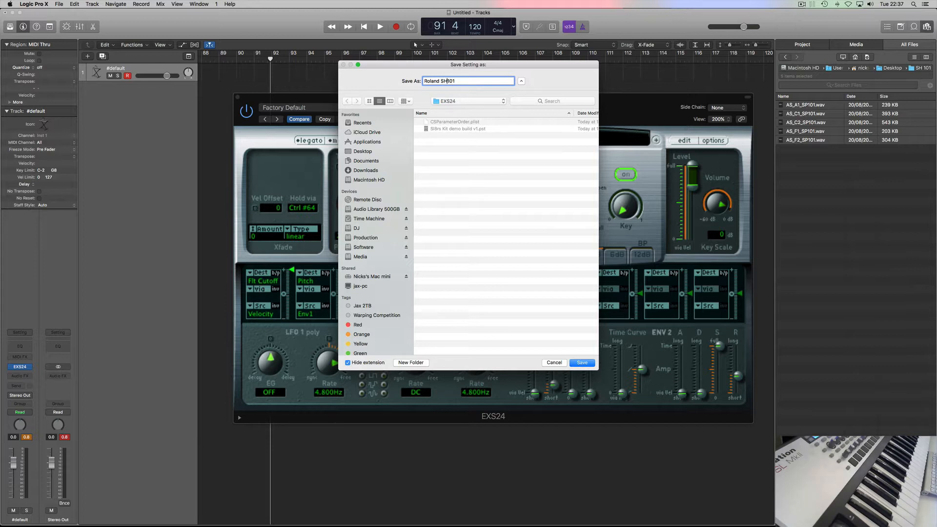
{"action": "left_click", "coordinate": [582, 362]}
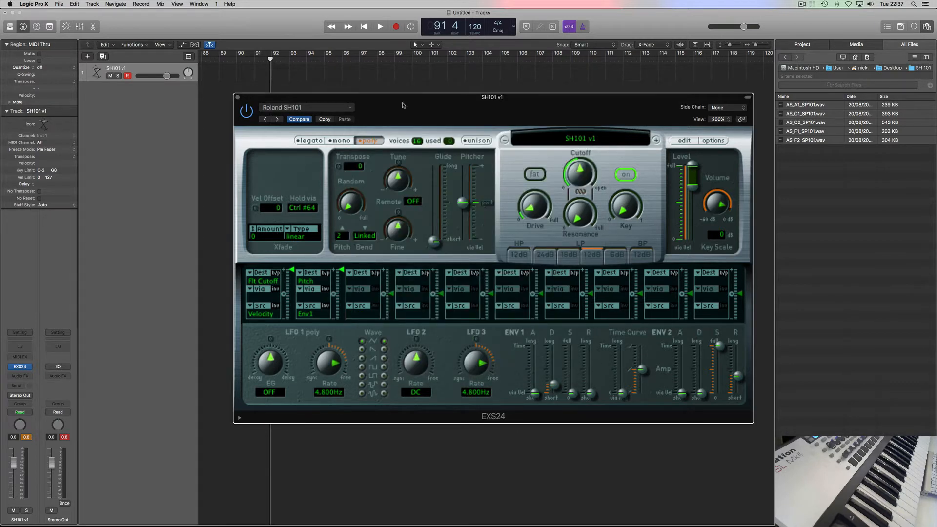
- Check the EXS24 setting list for Roland SH101 and the sampler instrument list for SH101 v1
{"action": "left_click", "coordinate": [351, 107]}
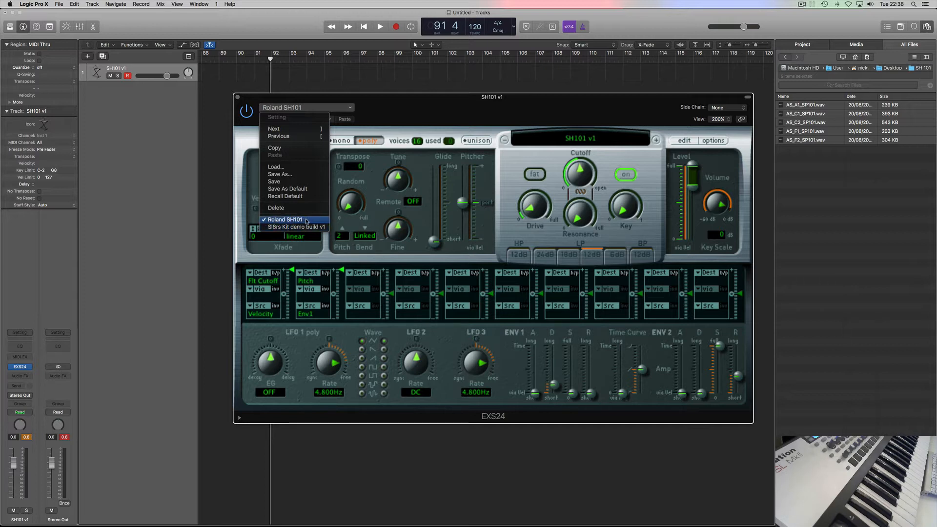
{"action": "left_click", "coordinate": [570, 138]}
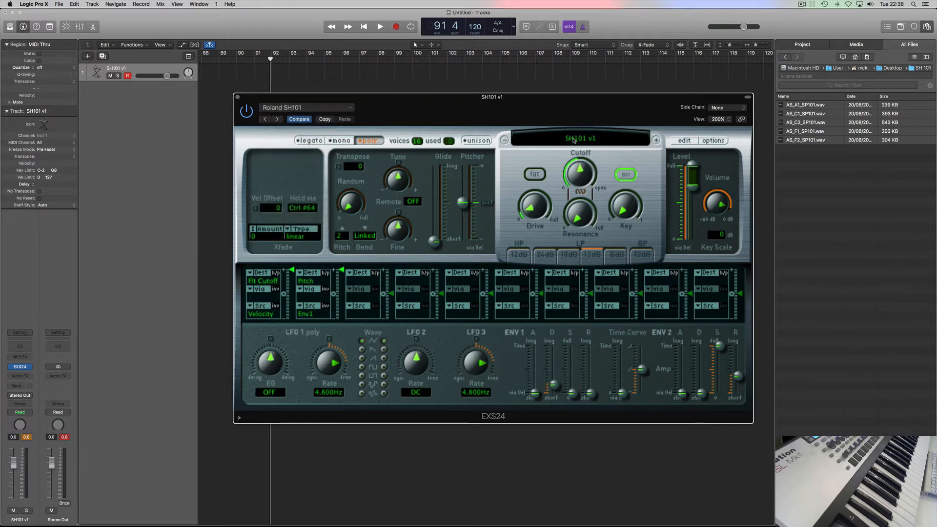
{"action": "left_click", "coordinate": [569, 138]}
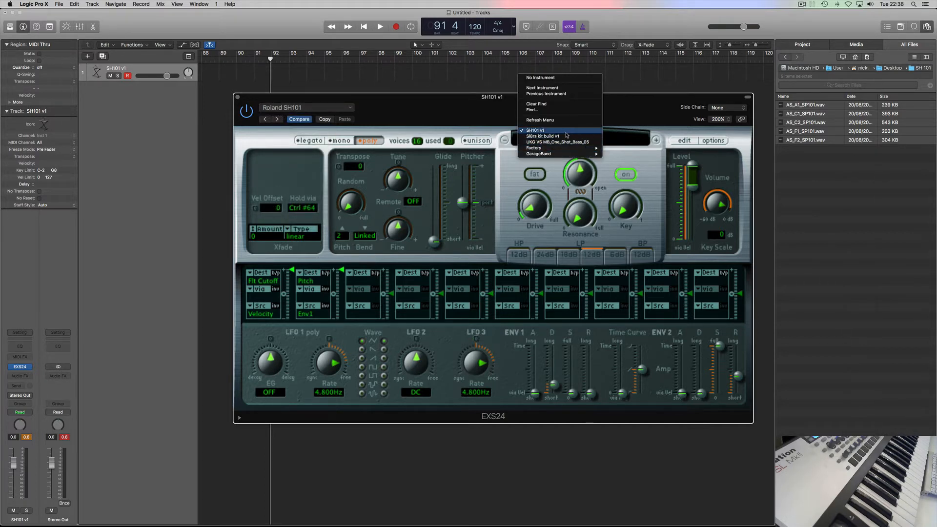
{"action": "left_click", "coordinate": [492, 106]}
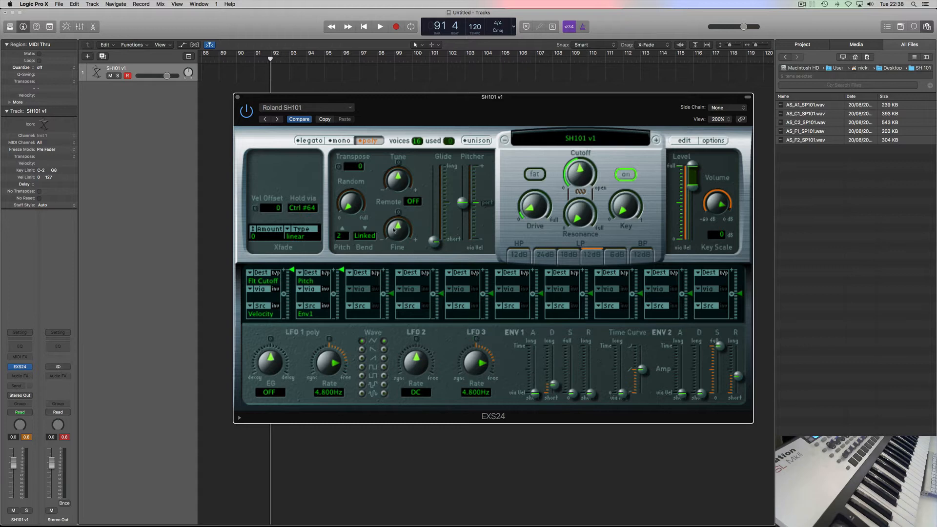
- Assign Pitch to the third modulation slot with LFO 1 as its source, and raise its amount close to maximum
{"action": "left_click", "coordinate": [366, 282]}
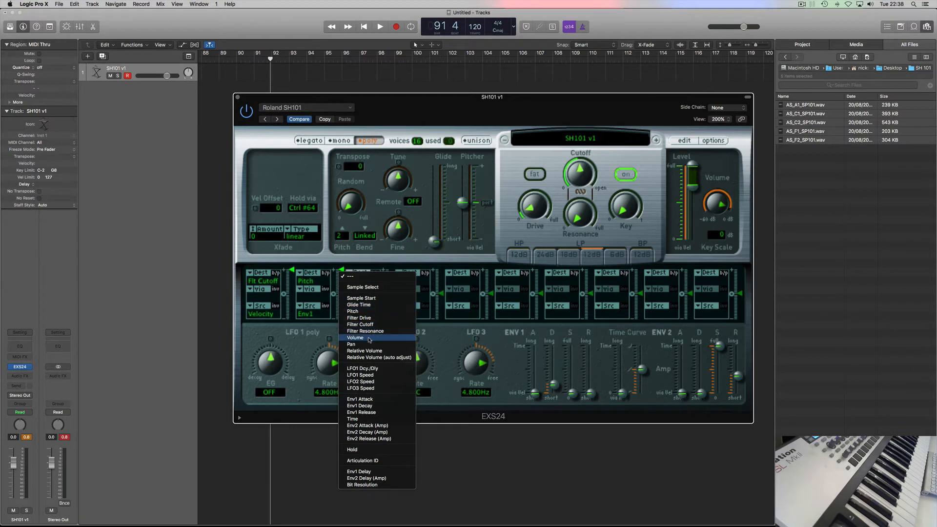
{"action": "left_click", "coordinate": [369, 312]}
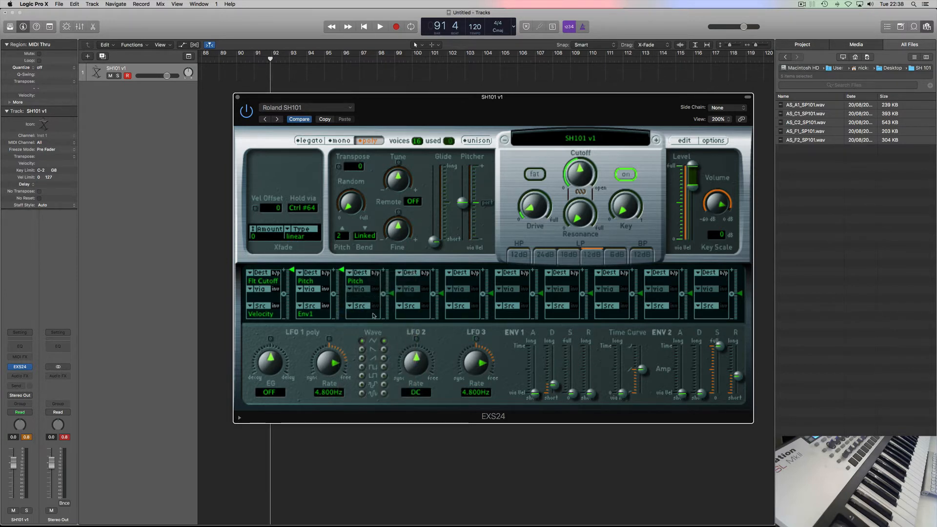
{"action": "left_click", "coordinate": [374, 316]}
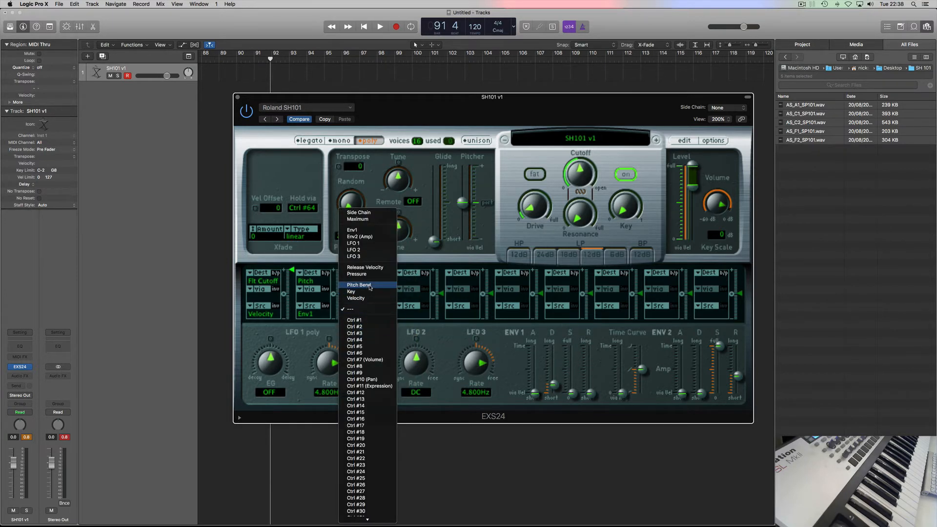
{"action": "left_click", "coordinate": [374, 247]}
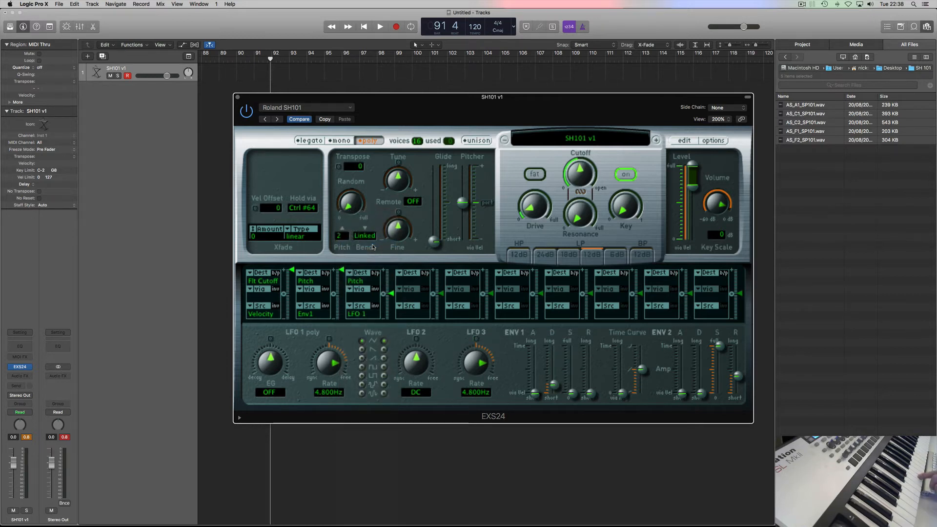
{"action": "left_click_drag", "start_coordinate": [391, 294], "coordinate": [393, 254]}
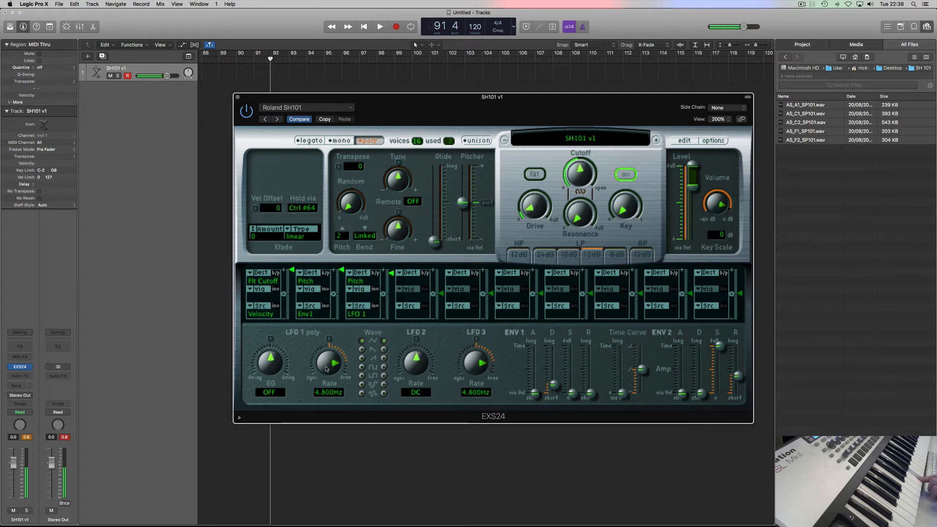
- Set LFO 1's EG to a 2533 ms delay and its rate to 7.300 Hz
{"action": "left_click_drag", "start_coordinate": [285, 368], "coordinate": [276, 348]}
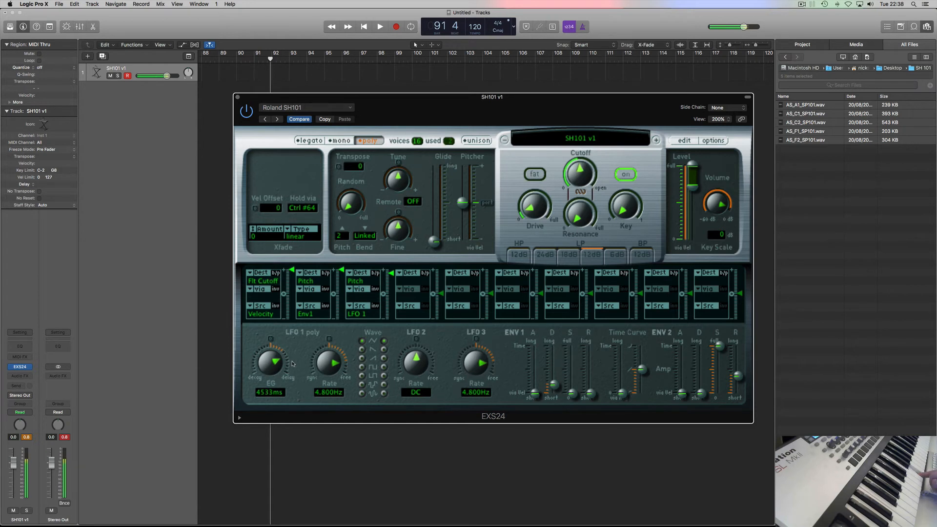
{"action": "left_click_drag", "start_coordinate": [328, 367], "coordinate": [332, 380]}
{"action": "left_click_drag", "start_coordinate": [273, 366], "coordinate": [272, 375]}
{"action": "left_click_drag", "start_coordinate": [330, 369], "coordinate": [327, 350]}
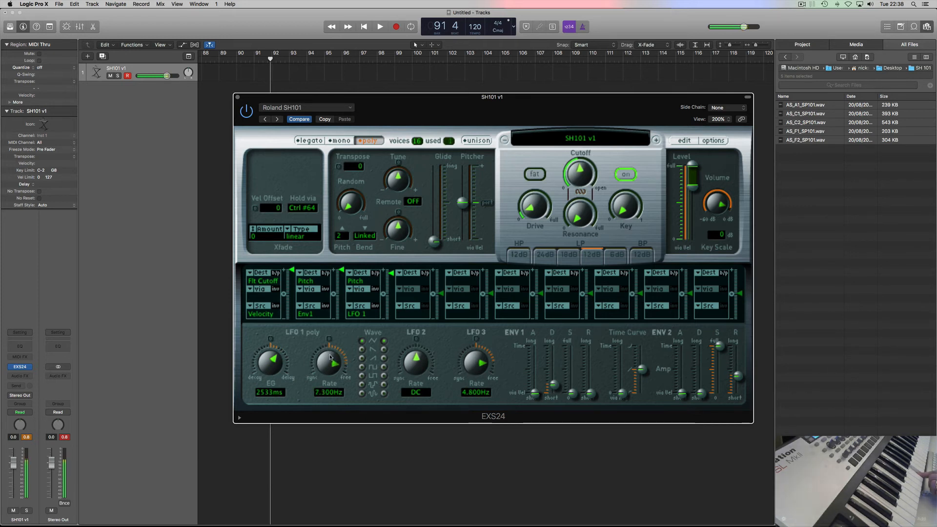
- Switch the EXS24 filter off and close the plug-in window
{"action": "left_click", "coordinate": [625, 179]}
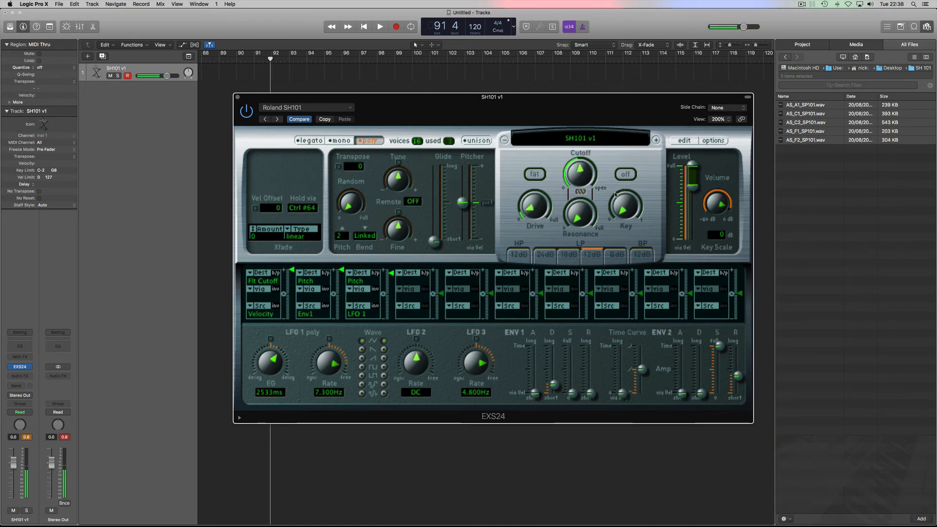
{"action": "left_click", "coordinate": [238, 99]}
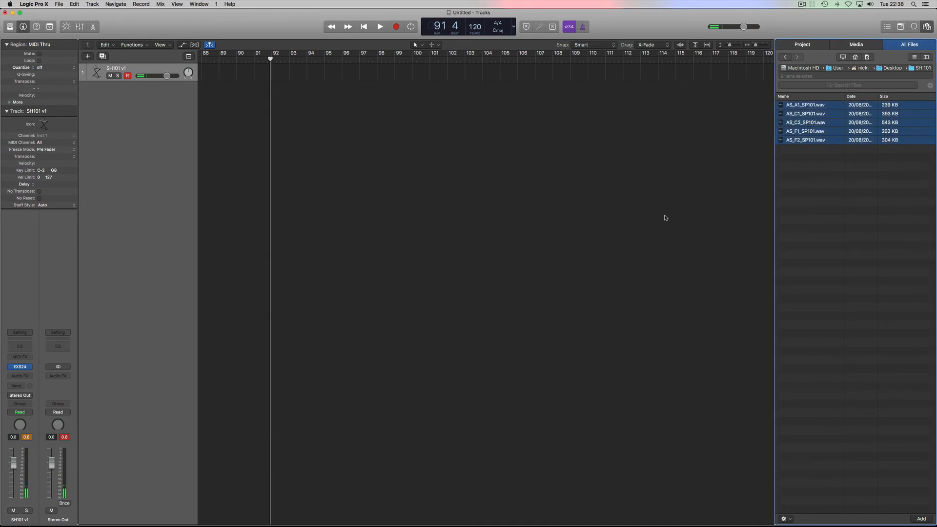